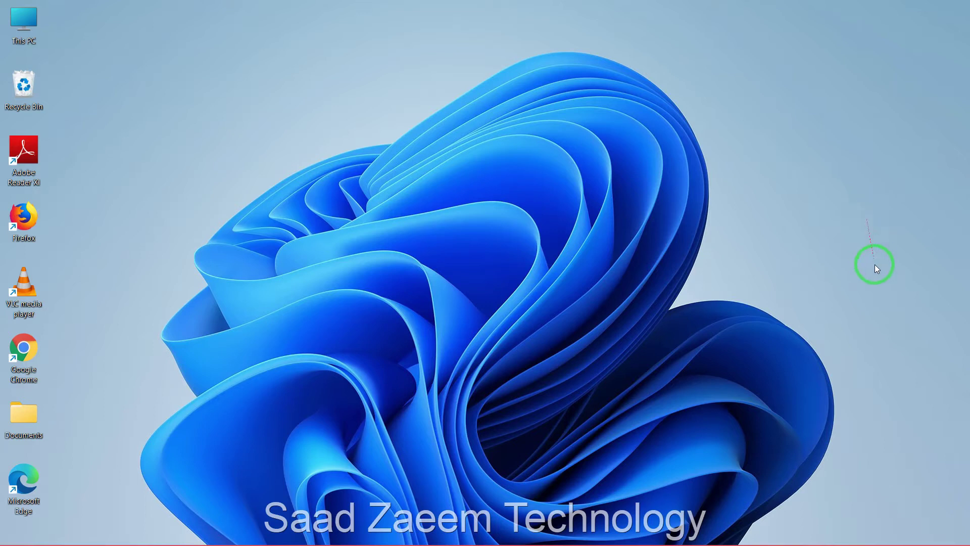
Raise the system volume to nearly its maximum and dismiss the quick settings.
{"action": "mouse_move", "coordinate": [859, 543]}
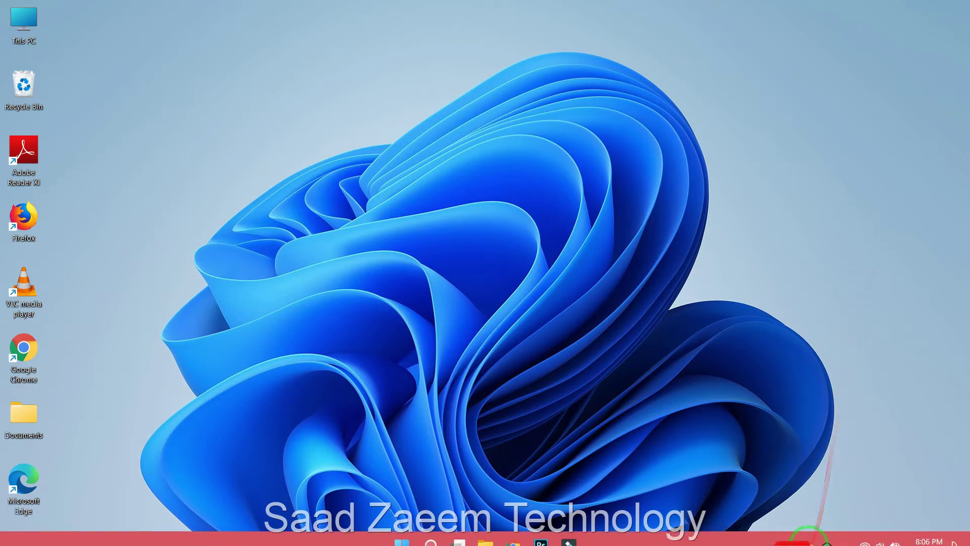
{"action": "left_click", "coordinate": [878, 531]}
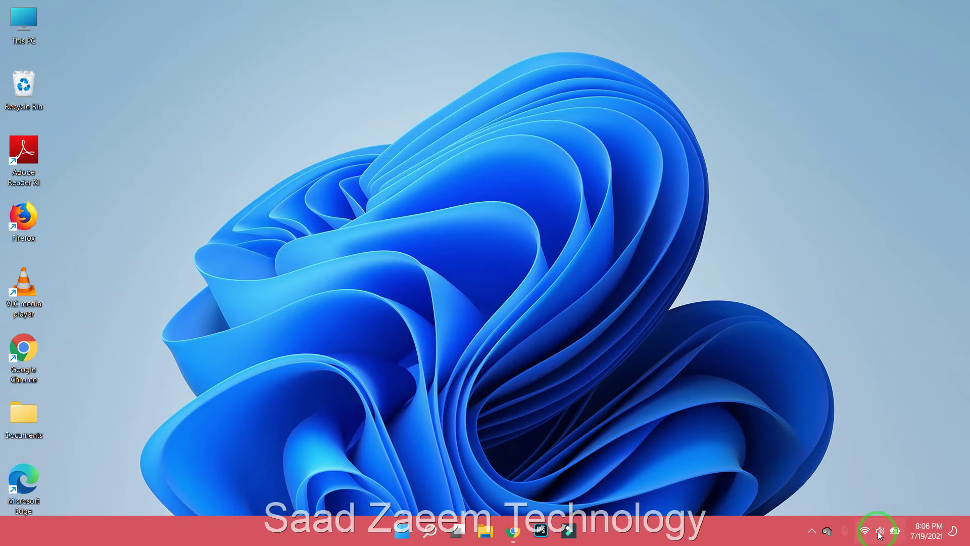
{"action": "left_click", "coordinate": [880, 534]}
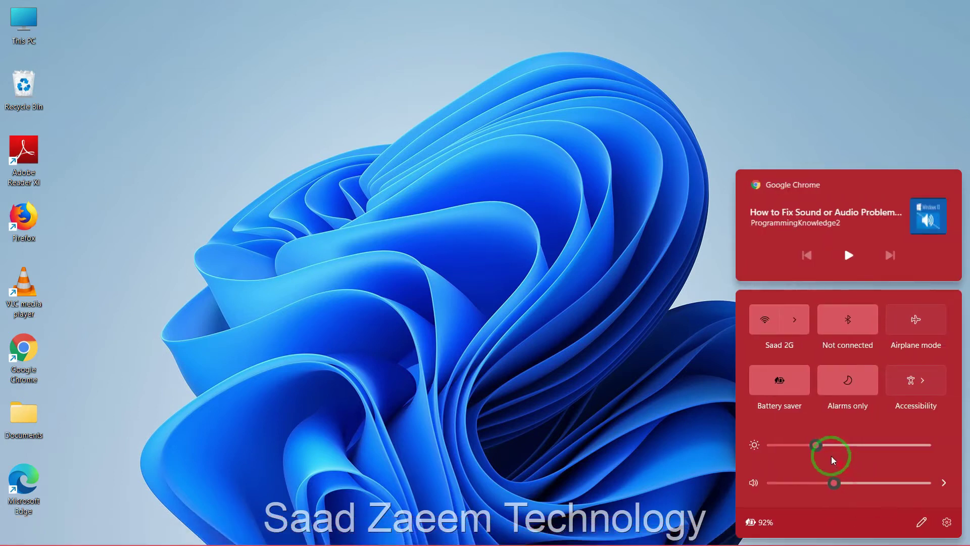
{"action": "left_click_drag", "start_coordinate": [834, 483], "coordinate": [929, 490]}
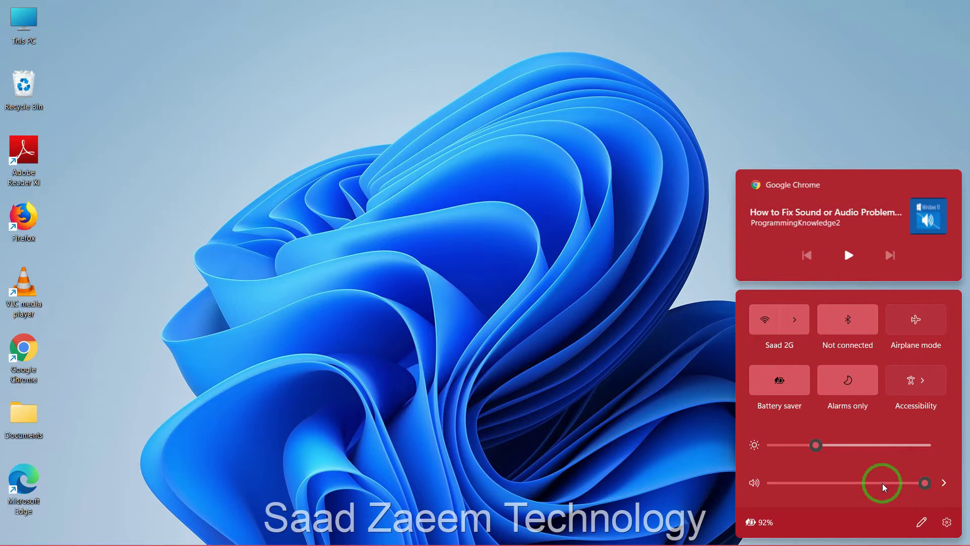
{"action": "left_click", "coordinate": [654, 445]}
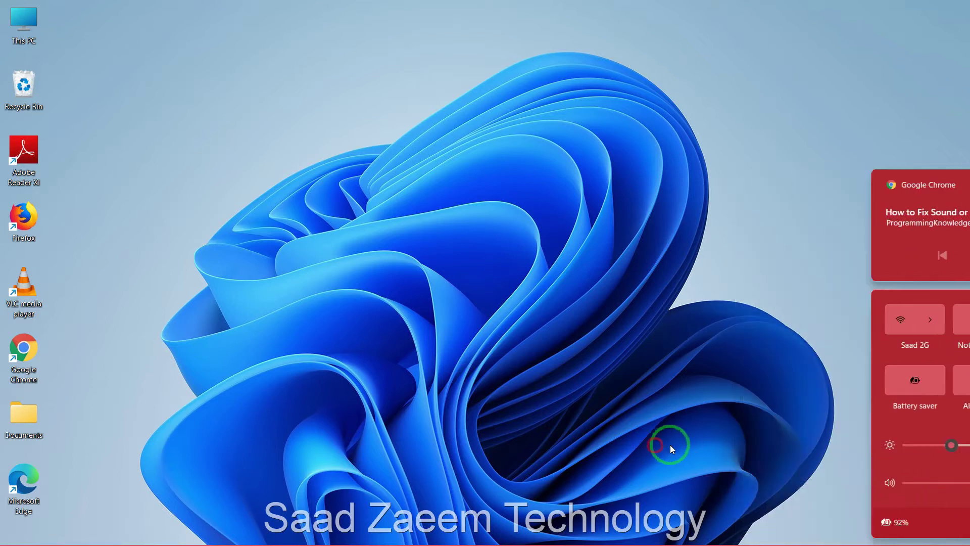
Run the troubleshooter for sound problems as far as the device choice and cancel it there.
{"action": "mouse_move", "coordinate": [826, 532]}
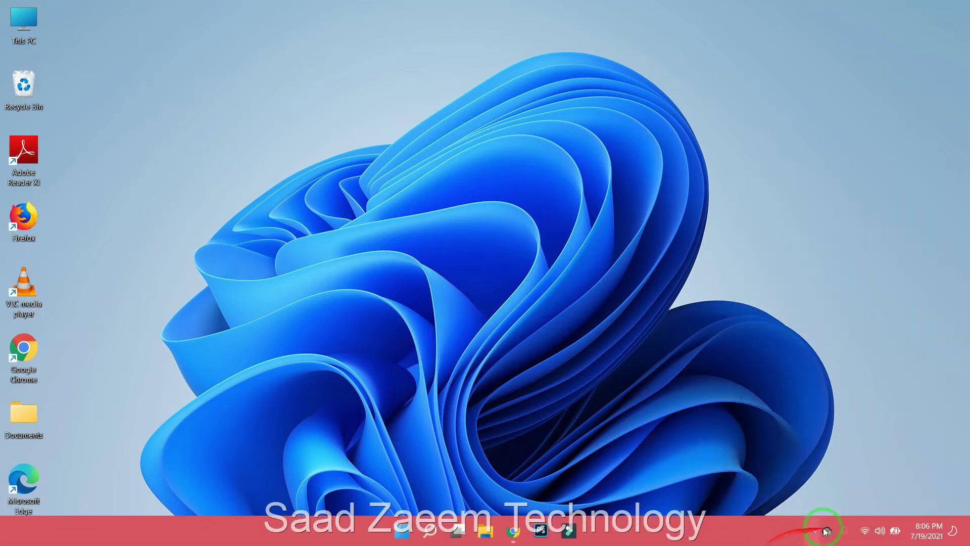
{"action": "right_click", "coordinate": [870, 535]}
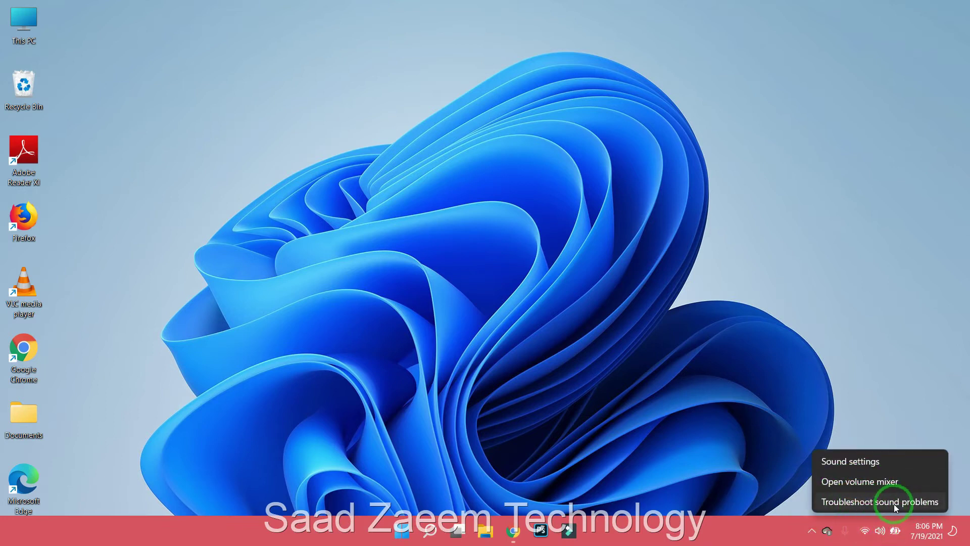
{"action": "left_click", "coordinate": [894, 505]}
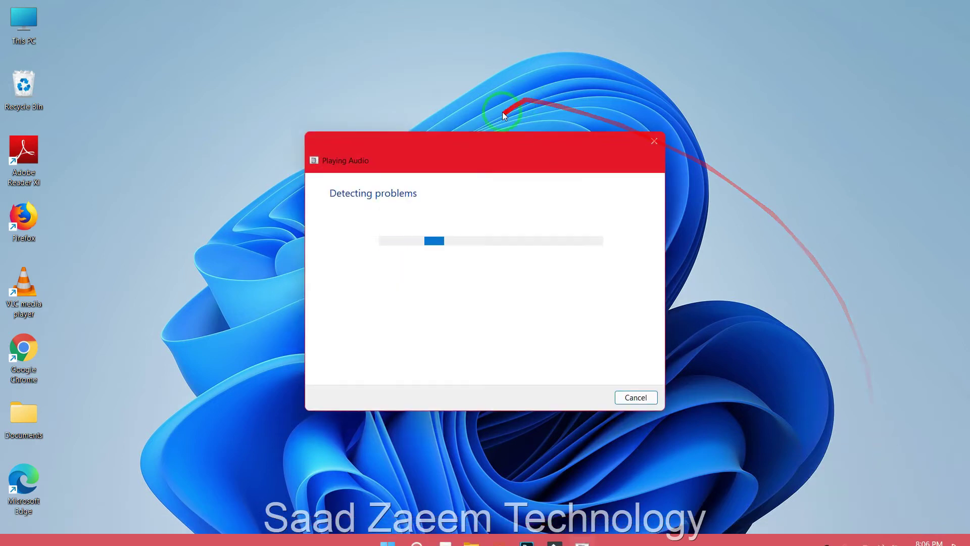
{"action": "left_click_drag", "start_coordinate": [508, 141], "coordinate": [515, 106]}
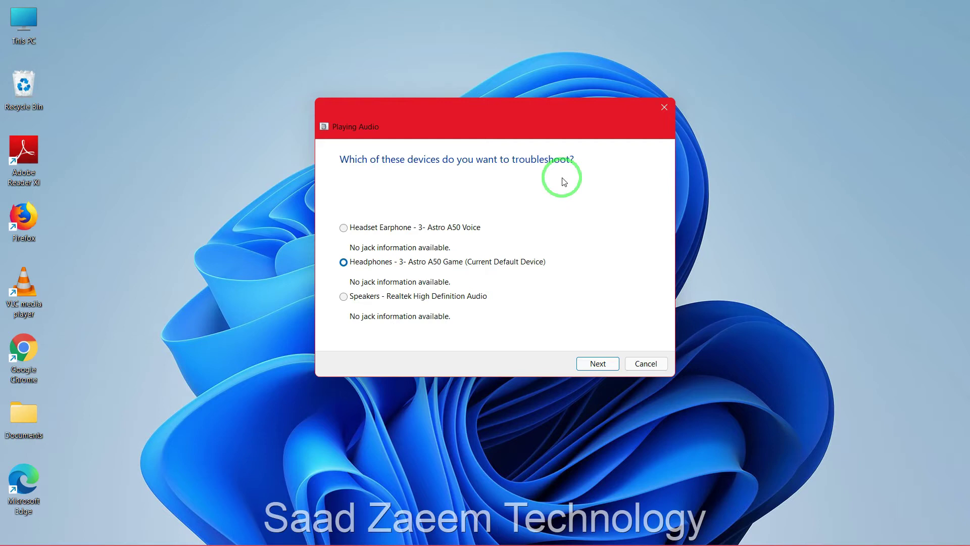
{"action": "left_click", "coordinate": [656, 365]}
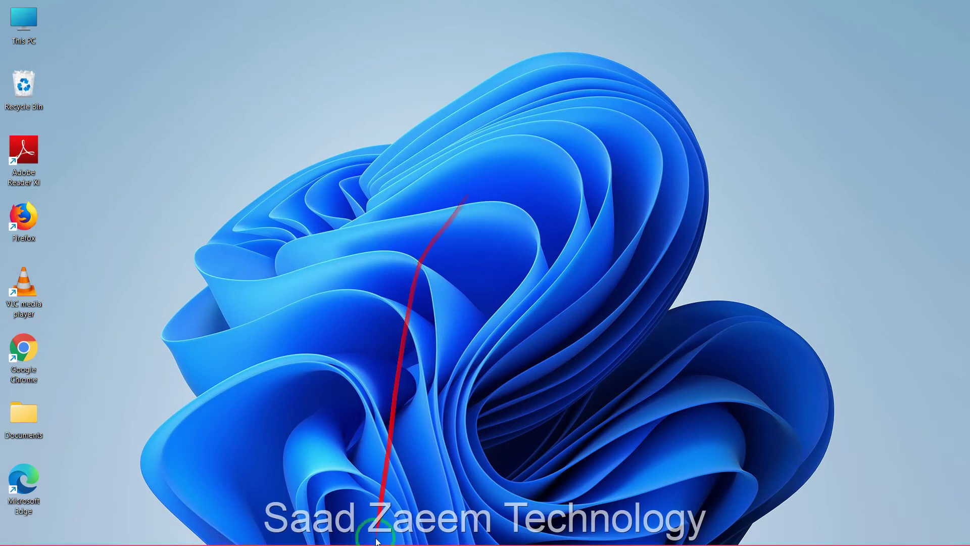
Search for and open Device Manager, and expand the Sound, video and game controllers category.
{"action": "mouse_move", "coordinate": [397, 531]}
{"action": "left_click", "coordinate": [429, 532]}
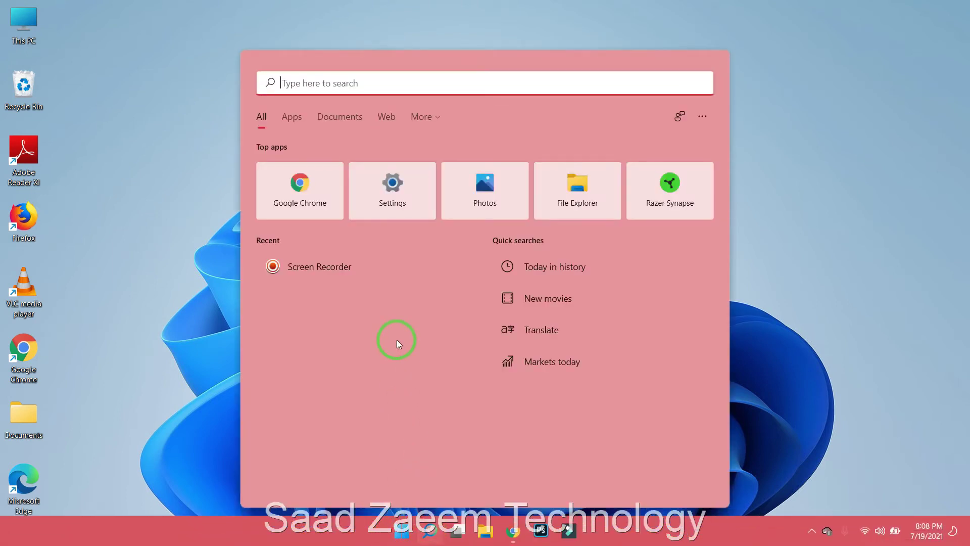
{"action": "type", "text": "T"}
{"action": "key", "text": "BackSpace"}
{"action": "type", "text": "Dev"}
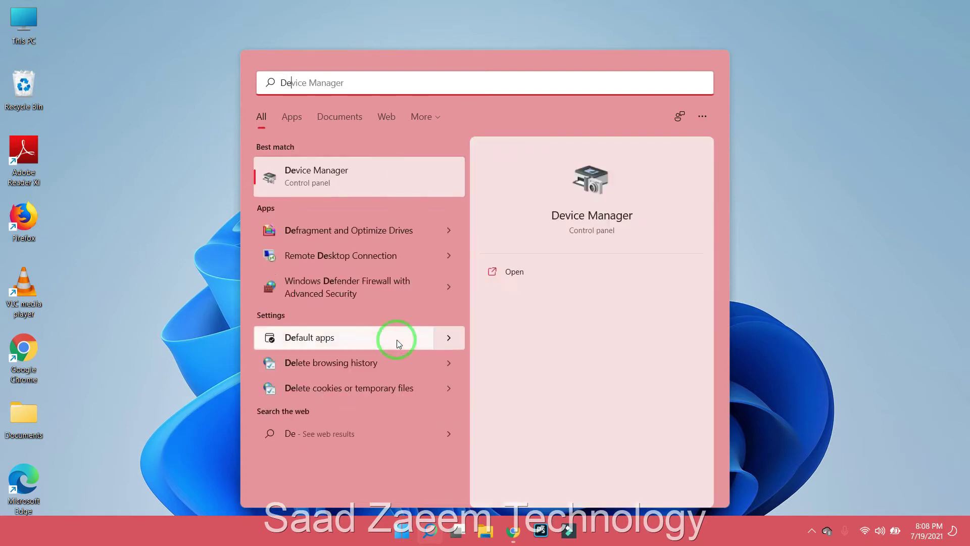
{"action": "type", "text": "ice"}
{"action": "left_click", "coordinate": [369, 181]}
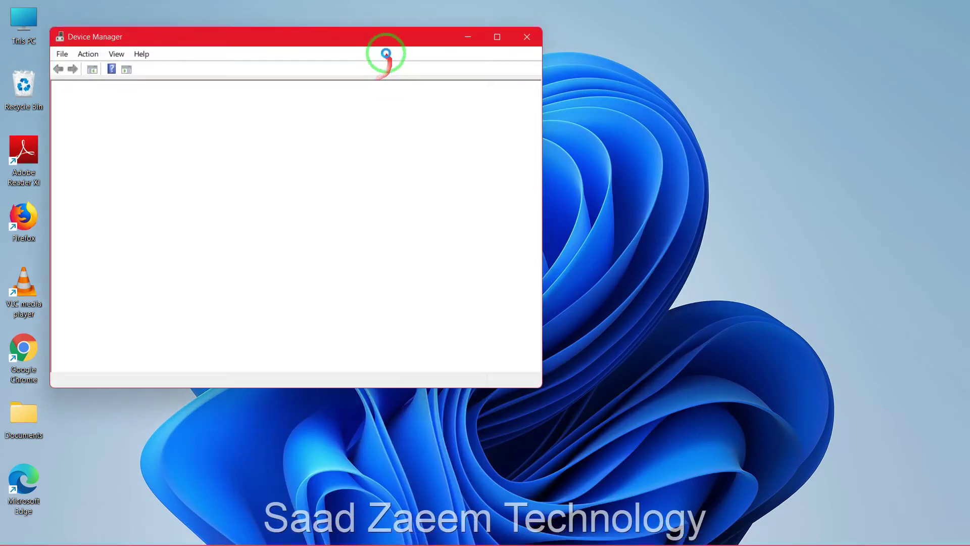
{"action": "left_click_drag", "start_coordinate": [330, 38], "coordinate": [474, 26]}
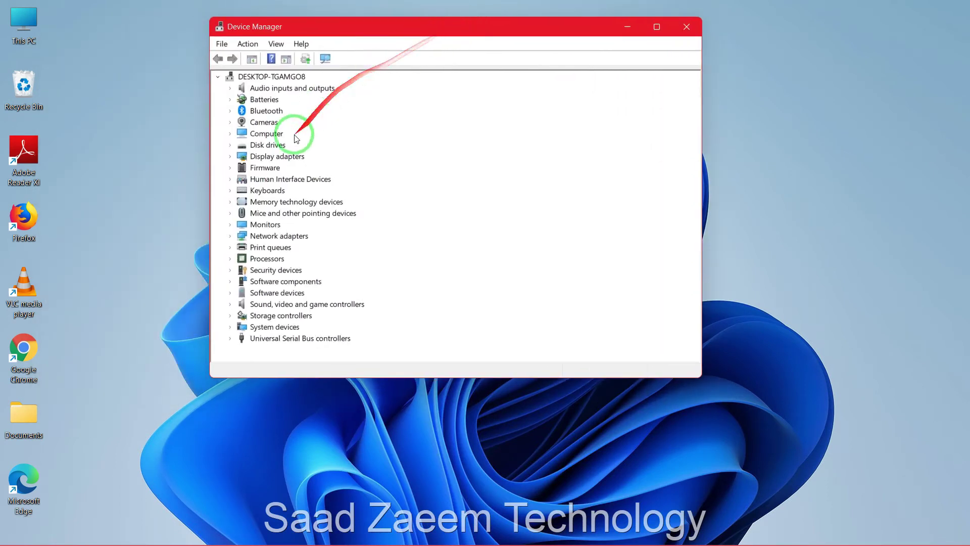
{"action": "left_click", "coordinate": [230, 305]}
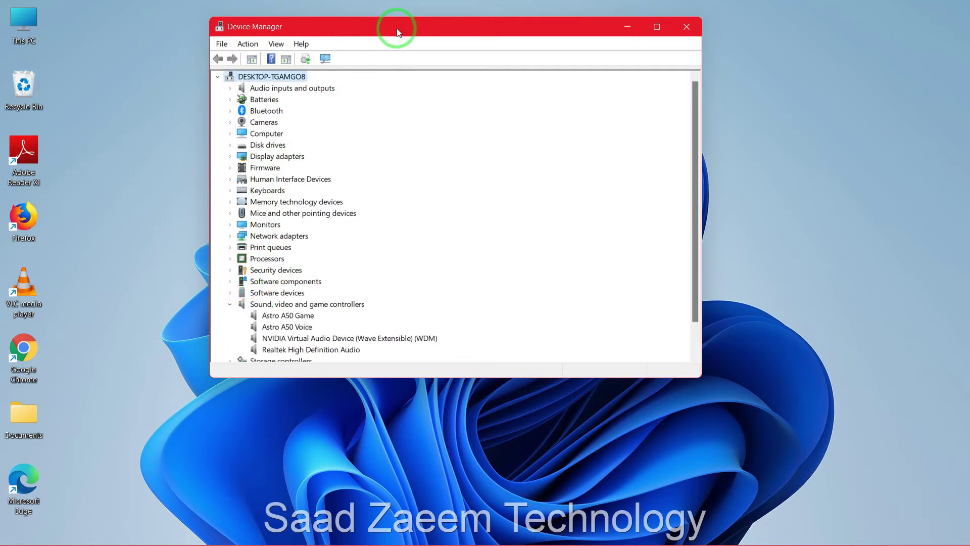
{"action": "left_click_drag", "start_coordinate": [398, 32], "coordinate": [397, 18]}
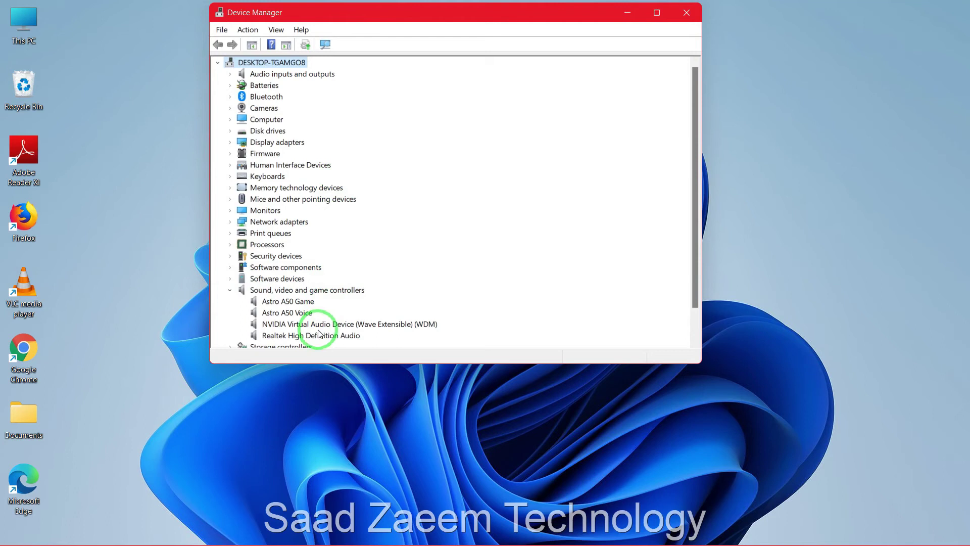
Open the driver properties of Realtek High Definition Audio and start updating its driver.
{"action": "left_click", "coordinate": [290, 336]}
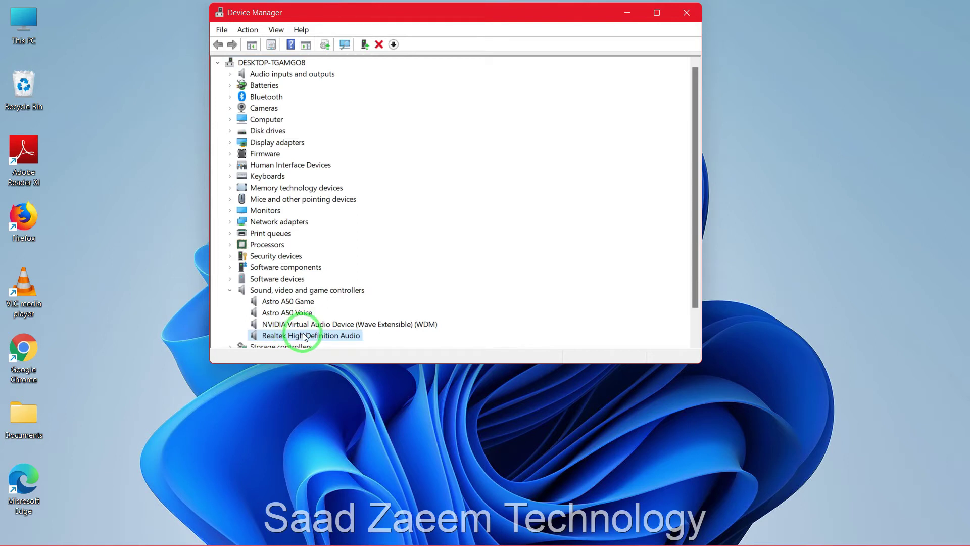
{"action": "right_click", "coordinate": [305, 337]}
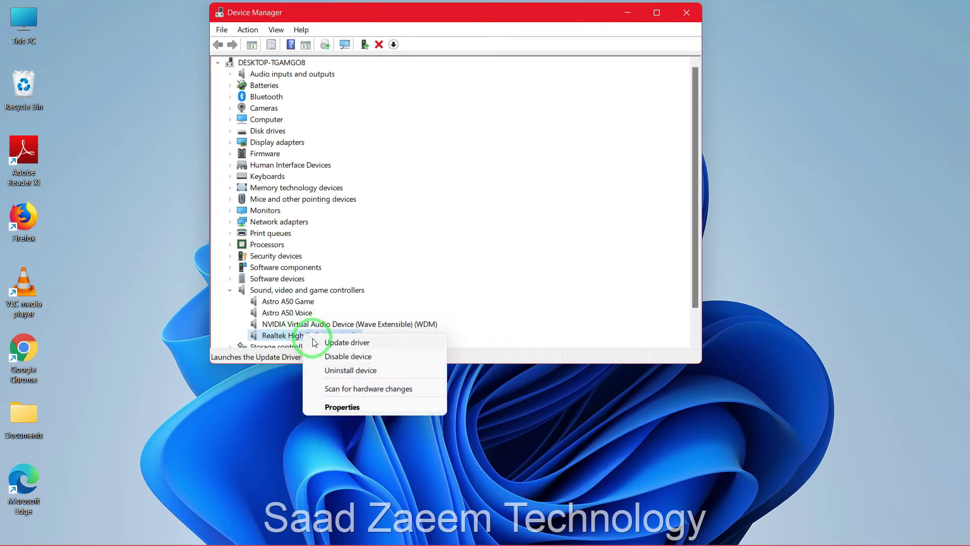
{"action": "left_click", "coordinate": [336, 406]}
{"action": "left_click_drag", "start_coordinate": [377, 48], "coordinate": [416, 33]}
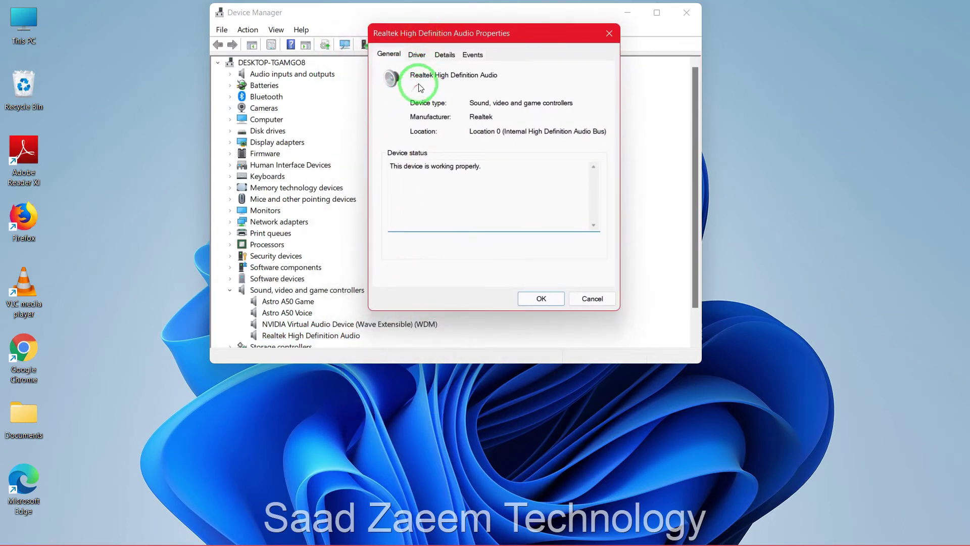
{"action": "left_click", "coordinate": [419, 55]}
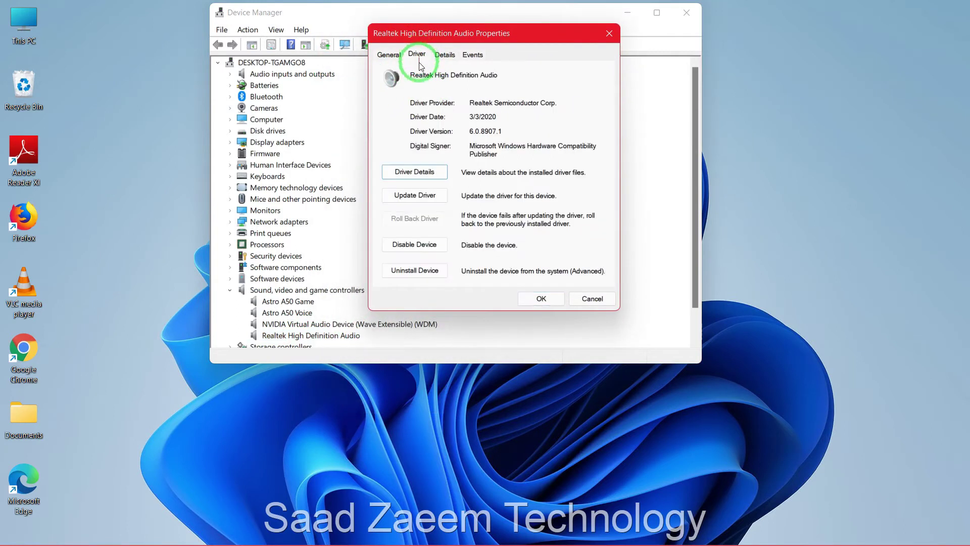
{"action": "left_click", "coordinate": [406, 194]}
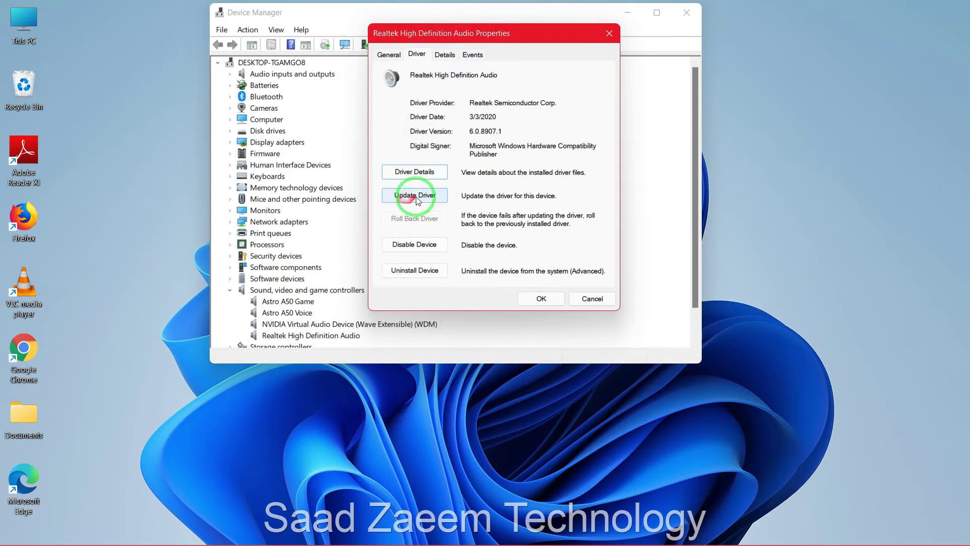
{"action": "left_click_drag", "start_coordinate": [405, 32], "coordinate": [662, 30]}
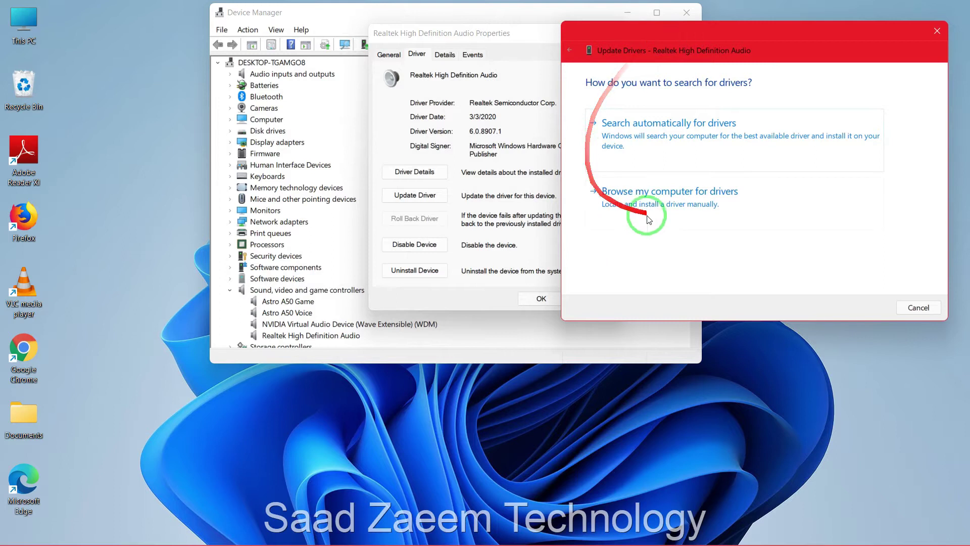
Install the High Definition Audio Device driver from the list of drivers available on the computer, accept the compatibility warning, and close Device Manager.
{"action": "left_click", "coordinate": [694, 204]}
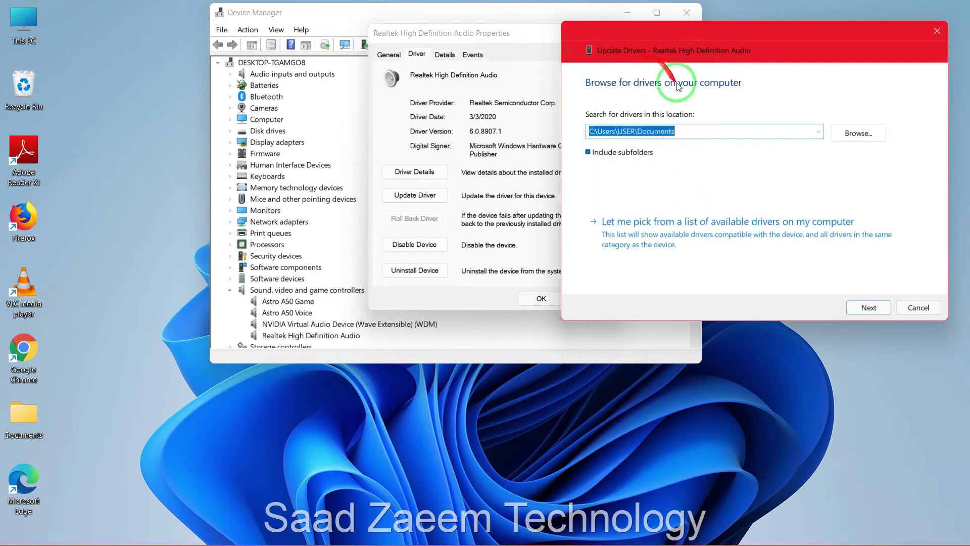
{"action": "left_click", "coordinate": [686, 132]}
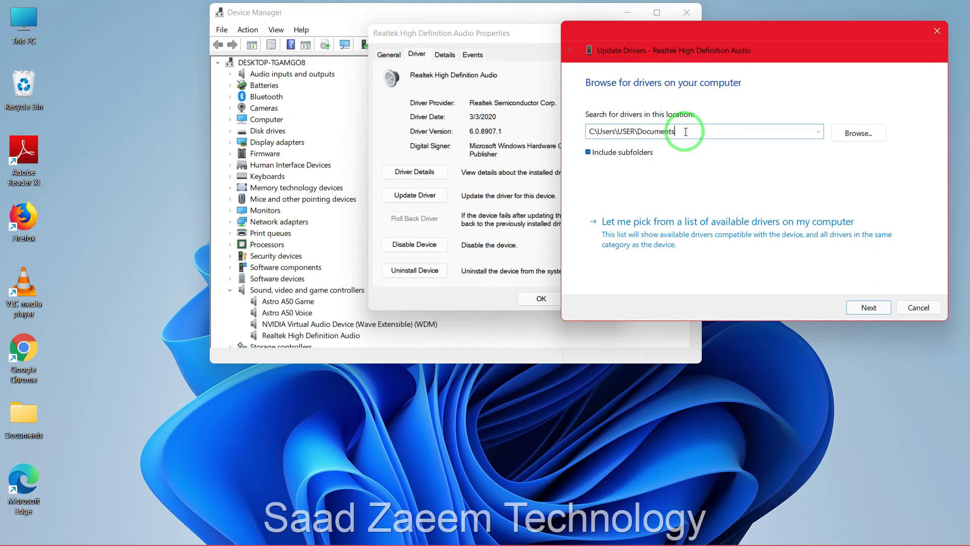
{"action": "left_click_drag", "start_coordinate": [686, 132], "coordinate": [594, 132]}
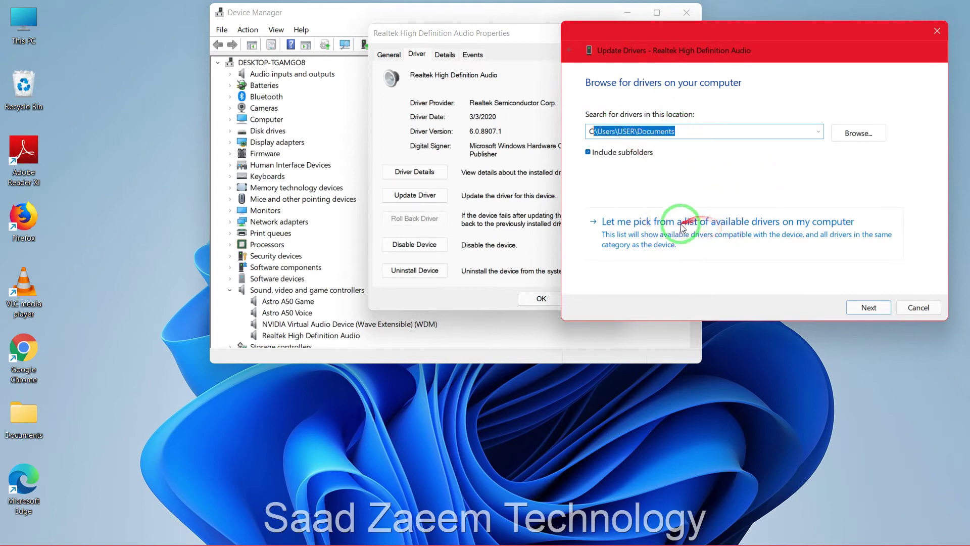
{"action": "left_click", "coordinate": [814, 231]}
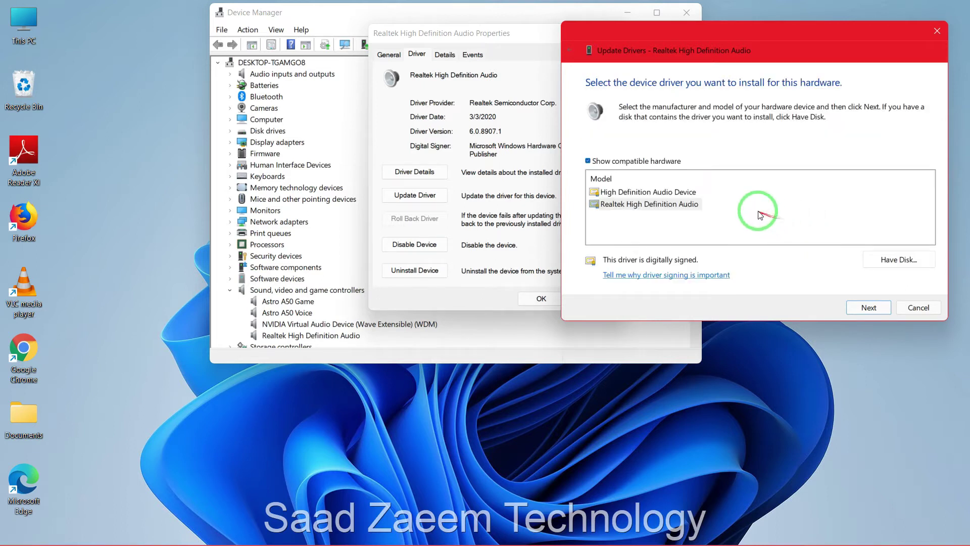
{"action": "left_click", "coordinate": [661, 195]}
{"action": "left_click", "coordinate": [869, 307]}
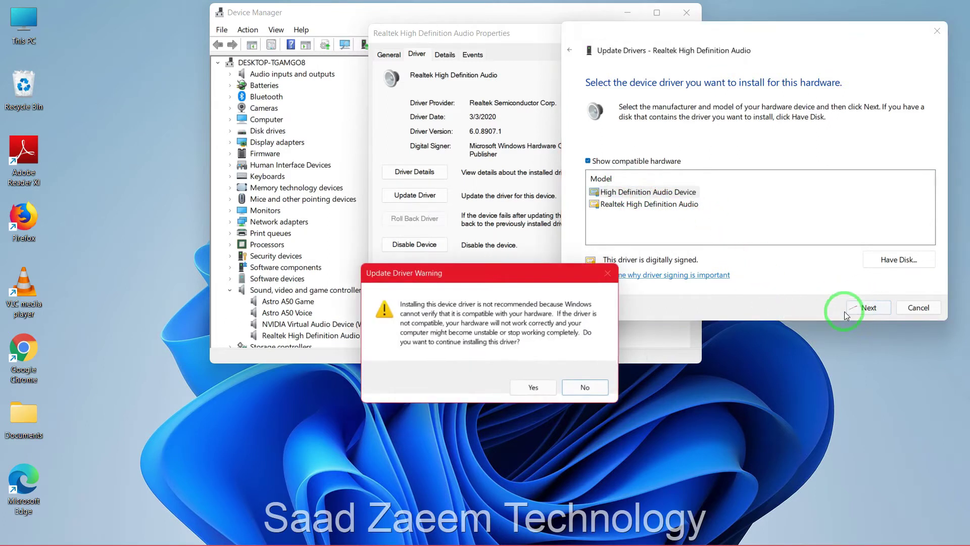
{"action": "left_click_drag", "start_coordinate": [508, 269], "coordinate": [801, 73]}
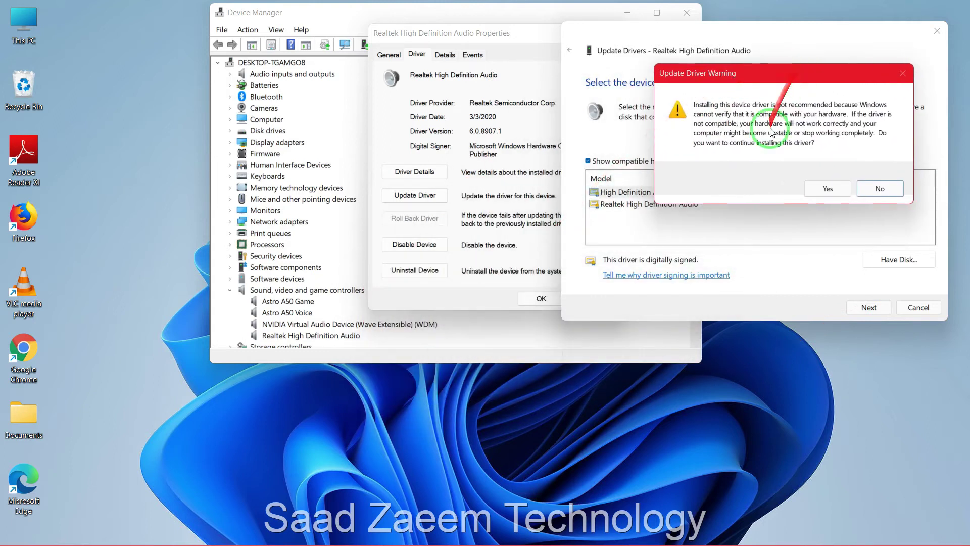
{"action": "left_click", "coordinate": [820, 189]}
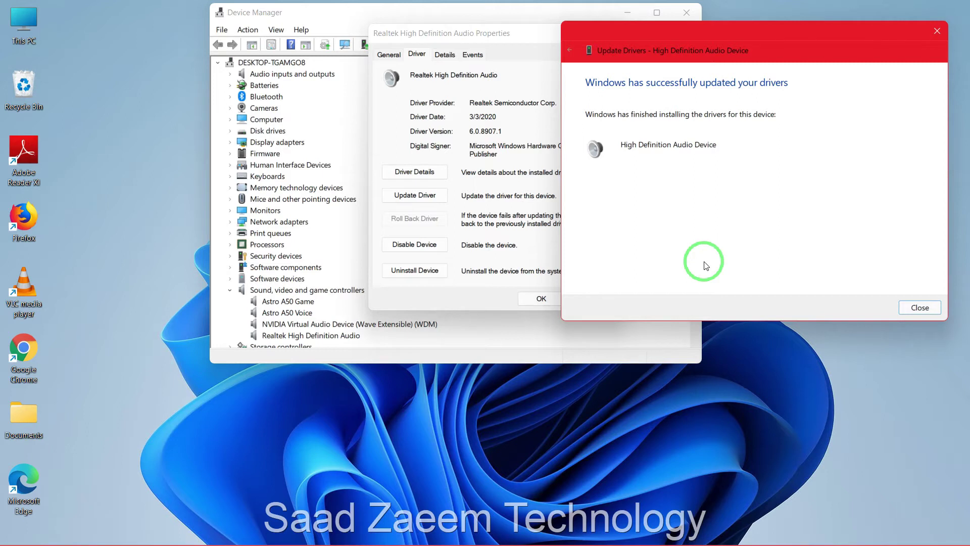
{"action": "key", "text": "Return"}
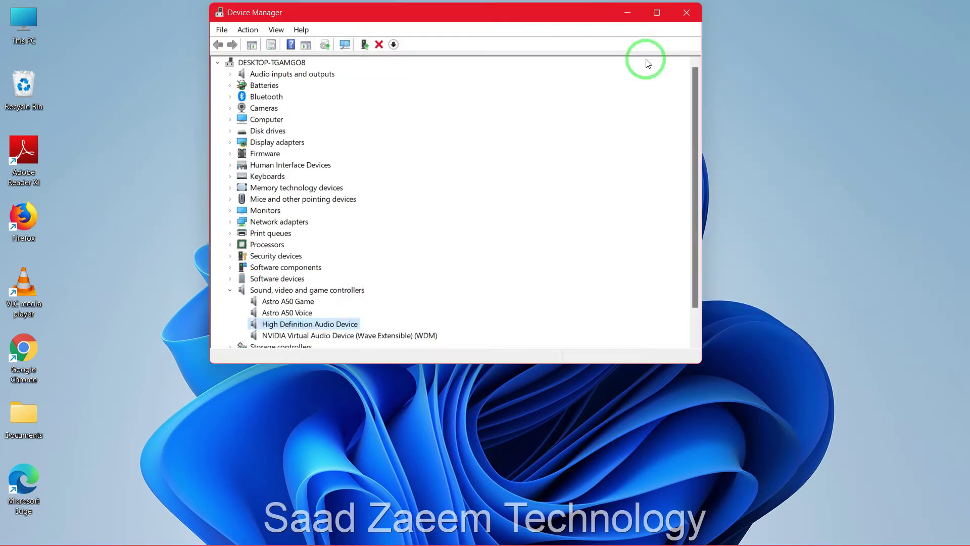
{"action": "left_click", "coordinate": [687, 13]}
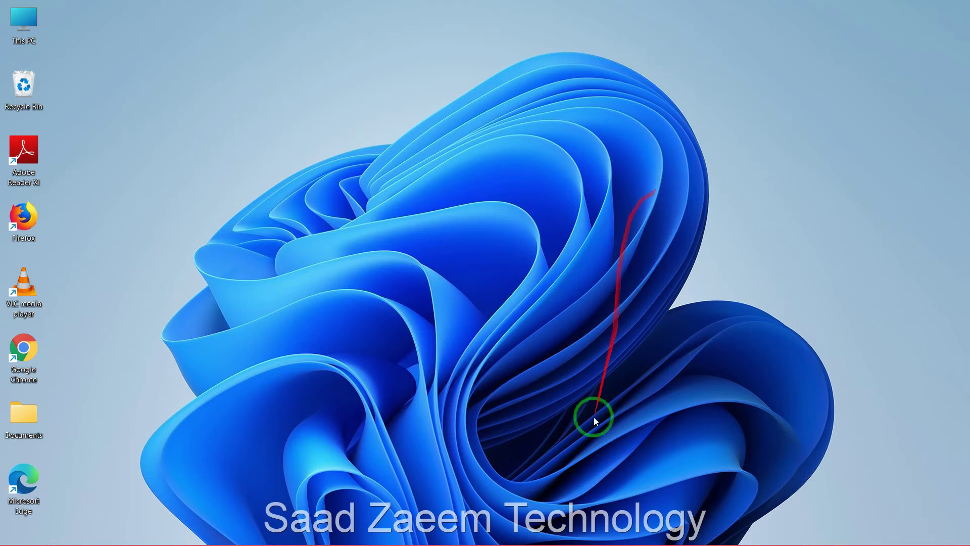
Reopen Device Manager and check the actions offered for High Definition Audio Device under Sound, video and game controllers.
{"action": "left_click", "coordinate": [430, 530]}
{"action": "type", "text": "Devi"}
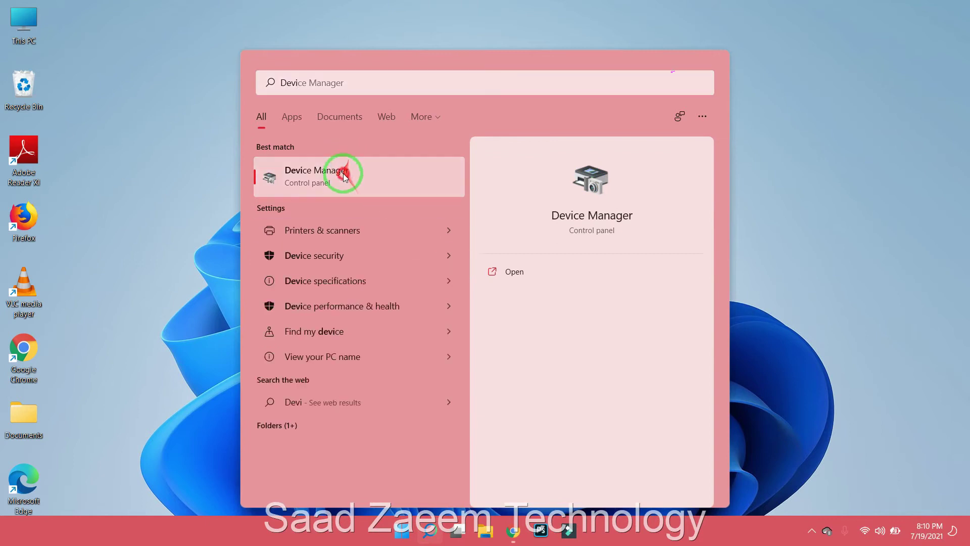
{"action": "left_click", "coordinate": [344, 174]}
{"action": "left_click_drag", "start_coordinate": [279, 37], "coordinate": [450, 25]}
{"action": "double_click", "coordinate": [245, 302]}
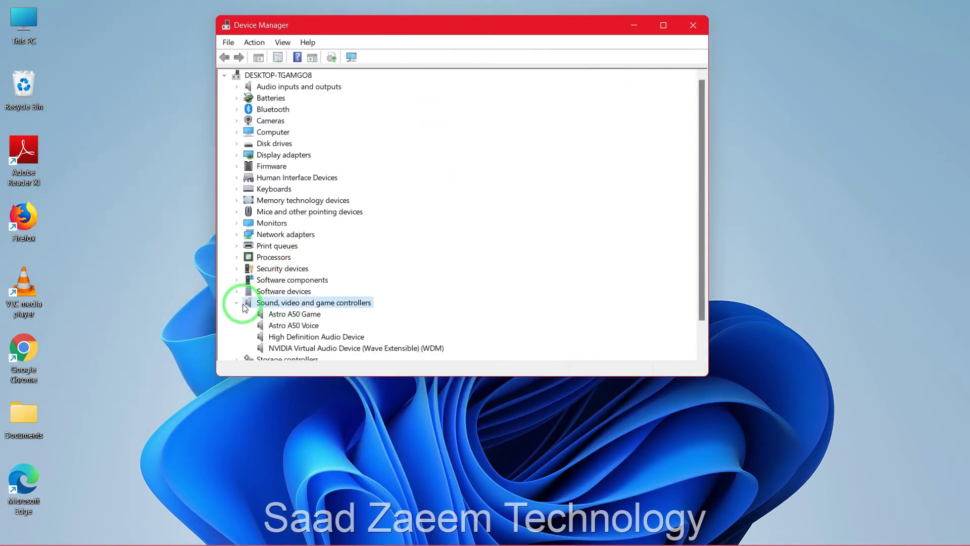
{"action": "right_click", "coordinate": [298, 340]}
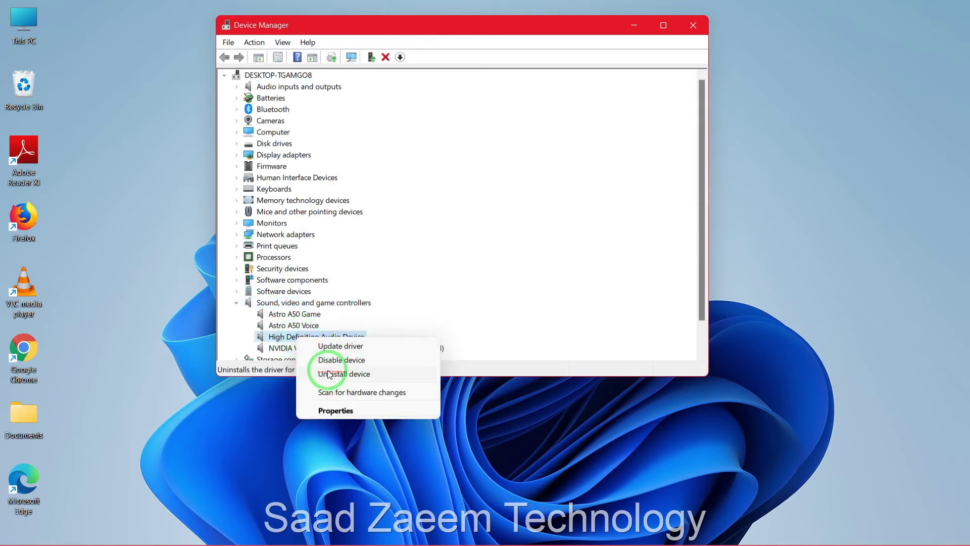
{"action": "left_click", "coordinate": [466, 252]}
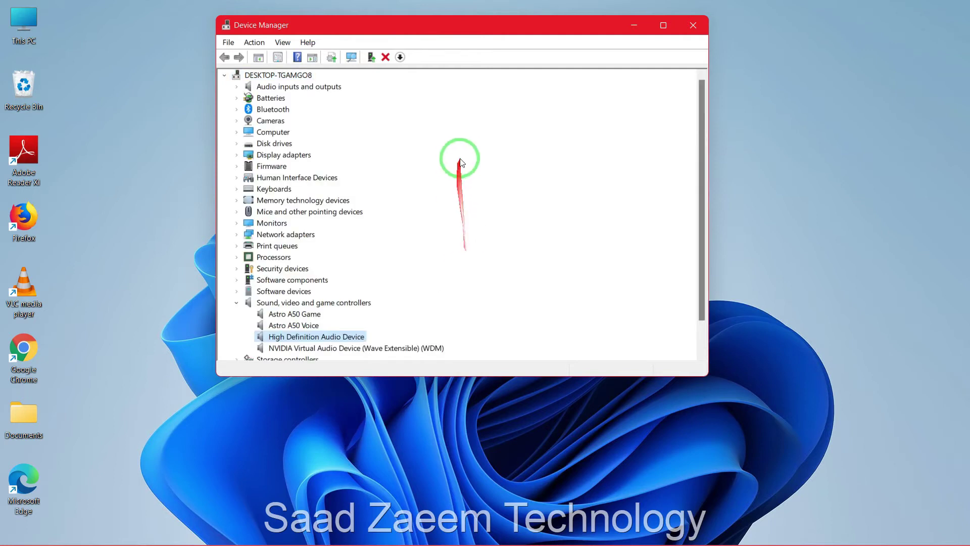
Close Device Manager and open the Sound dialog with the playback devices through More sound settings in the system Sound settings.
{"action": "left_click", "coordinate": [690, 25]}
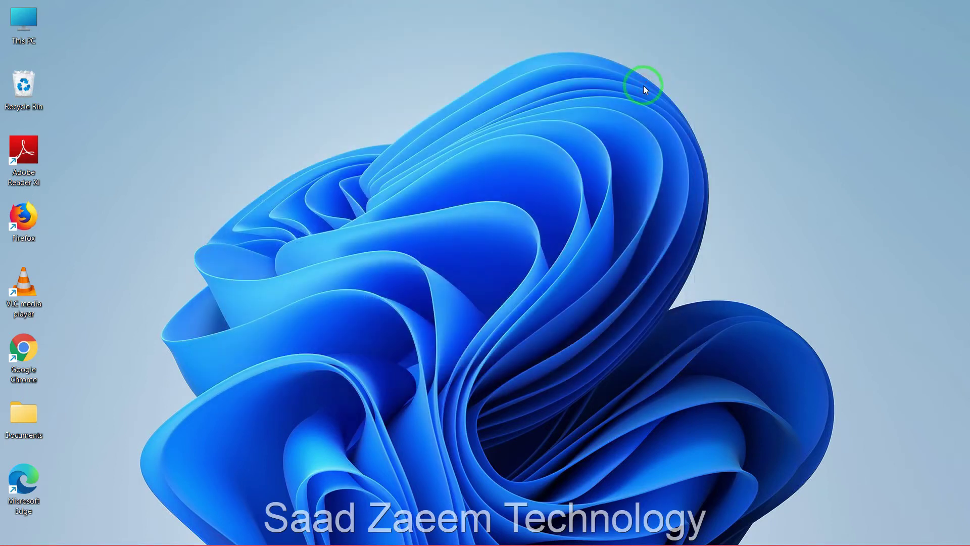
{"action": "right_click", "coordinate": [809, 237]}
{"action": "key", "text": "super"}
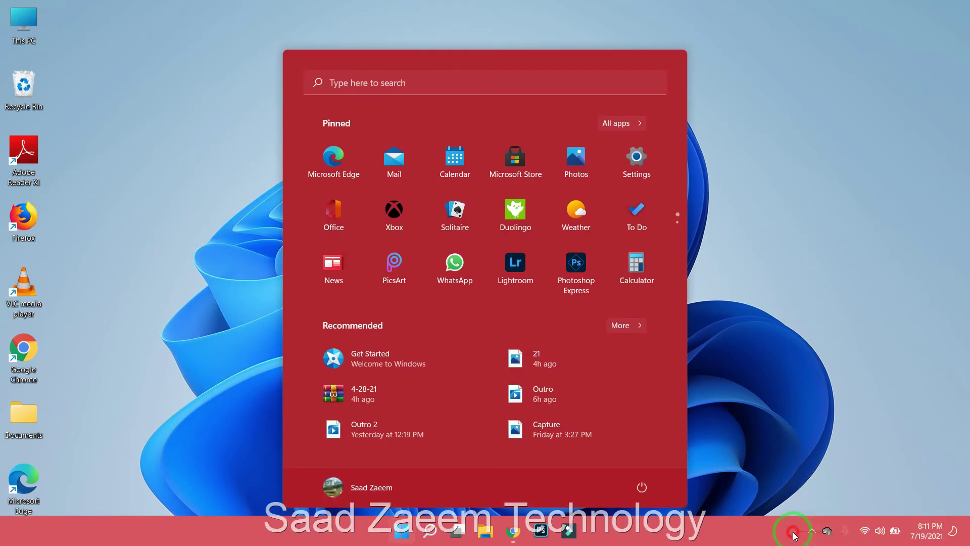
{"action": "right_click", "coordinate": [881, 532]}
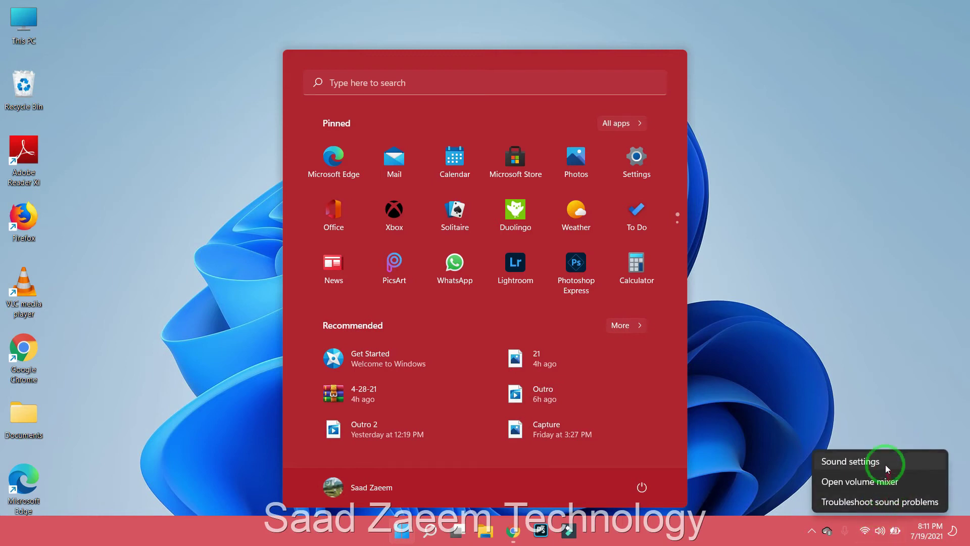
{"action": "left_click", "coordinate": [866, 462]}
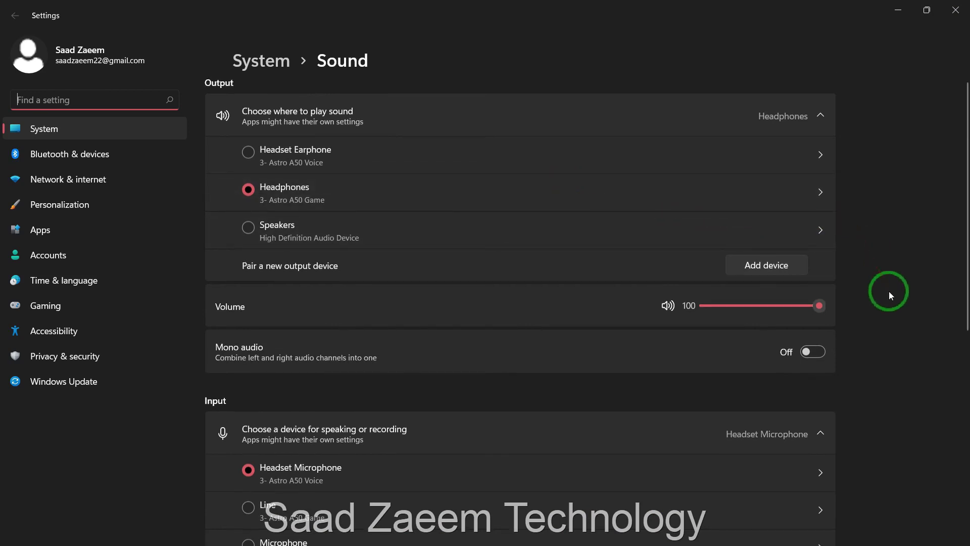
{"action": "scroll", "coordinate": [890, 291], "scroll_direction": "down", "scroll_amount": 8}
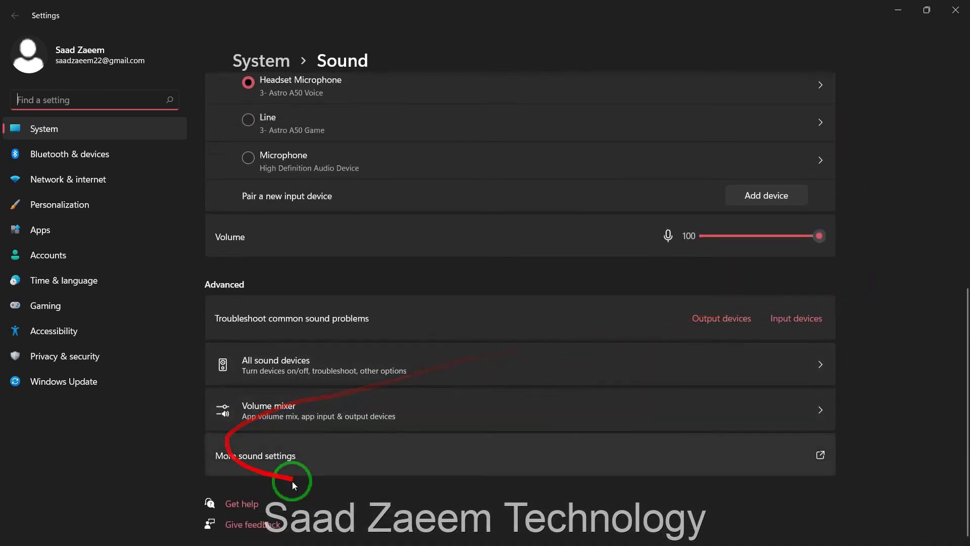
{"action": "left_click", "coordinate": [304, 461]}
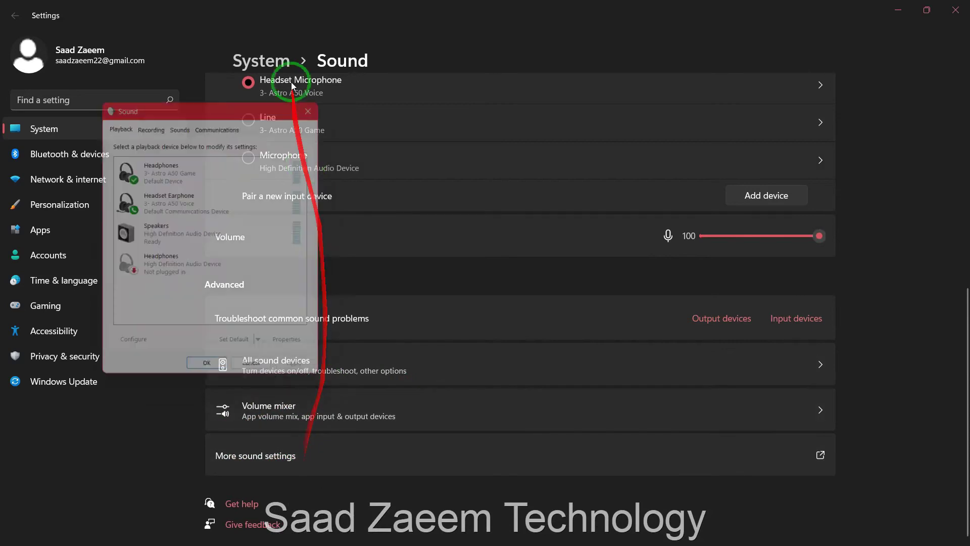
{"action": "left_click_drag", "start_coordinate": [234, 107], "coordinate": [483, 56]}
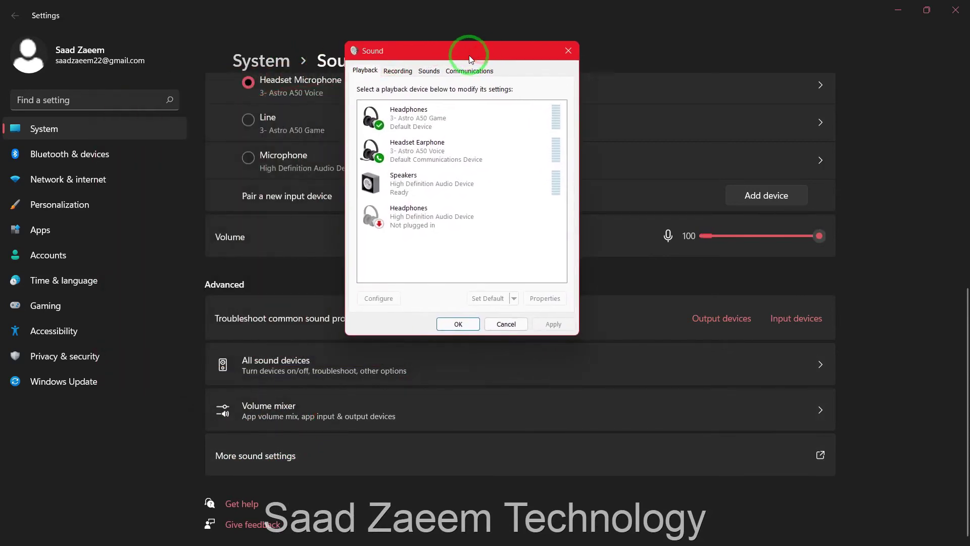
Examine the playback devices and the default-device options offered for Speakers (High Definition Audio Device).
{"action": "left_click", "coordinate": [451, 151]}
{"action": "left_click", "coordinate": [436, 121]}
{"action": "left_click", "coordinate": [444, 151]}
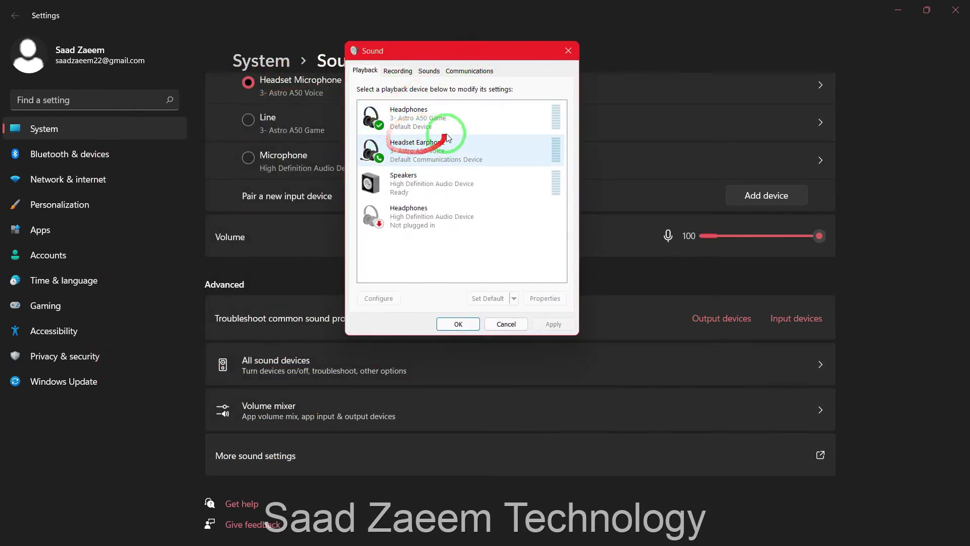
{"action": "left_click", "coordinate": [449, 129]}
{"action": "left_click", "coordinate": [440, 151]}
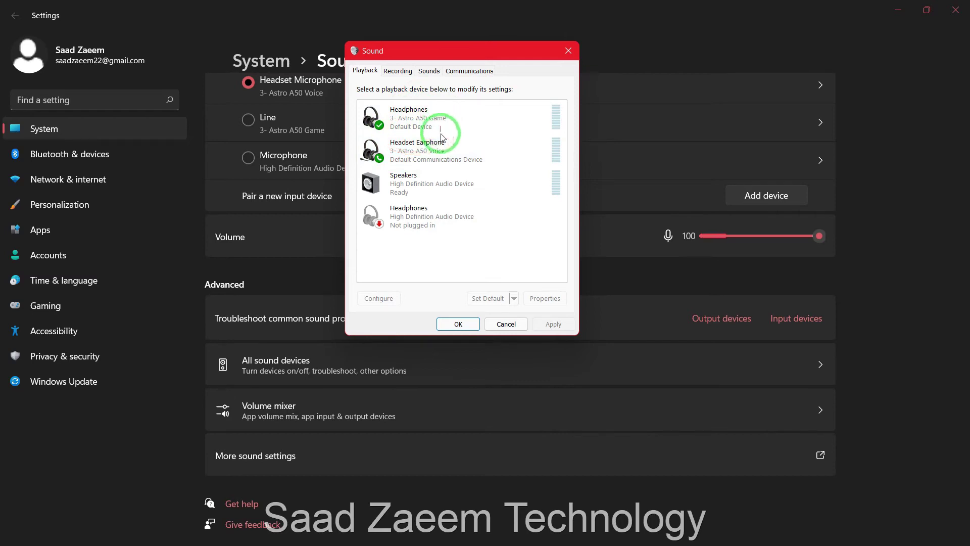
{"action": "left_click", "coordinate": [405, 183]}
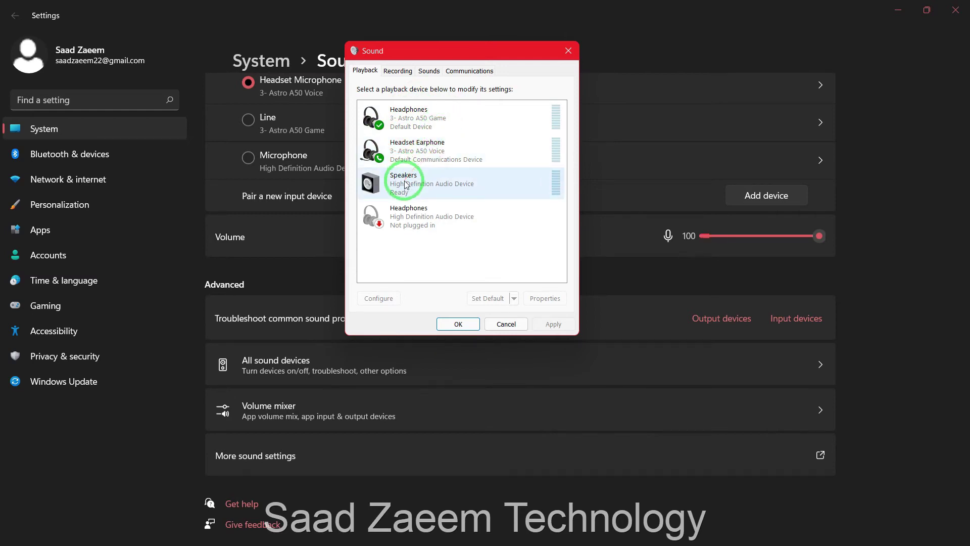
{"action": "left_click", "coordinate": [406, 185]}
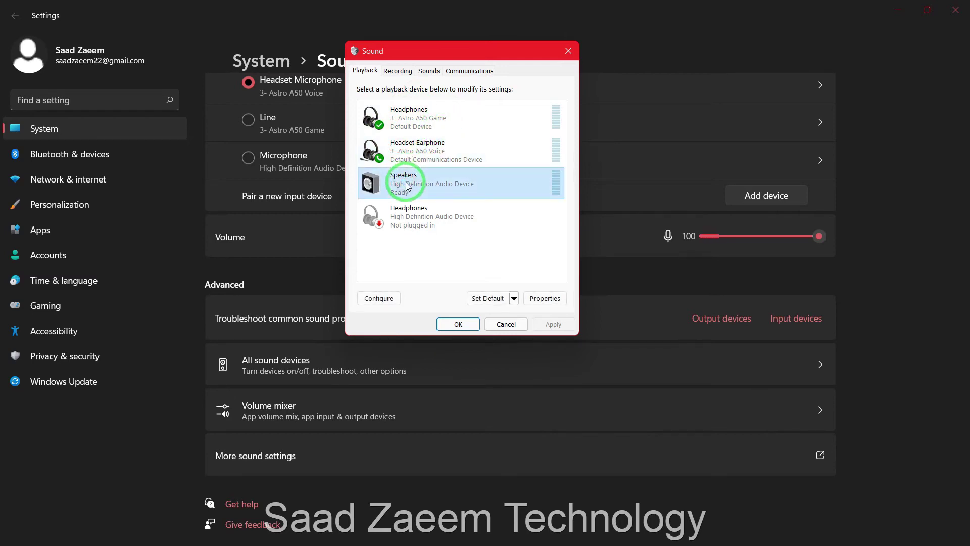
{"action": "left_click", "coordinate": [413, 187]}
{"action": "right_click", "coordinate": [413, 188]}
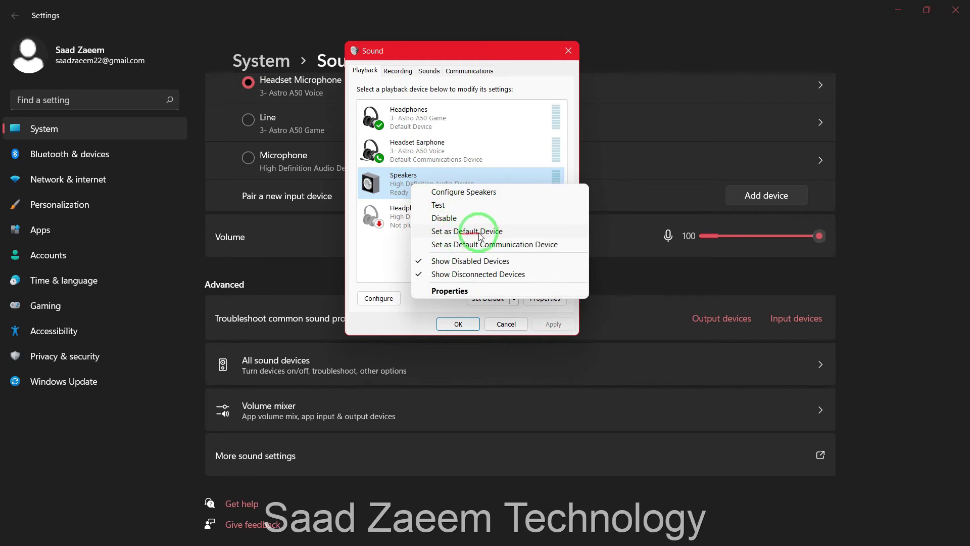
{"action": "left_click", "coordinate": [385, 248]}
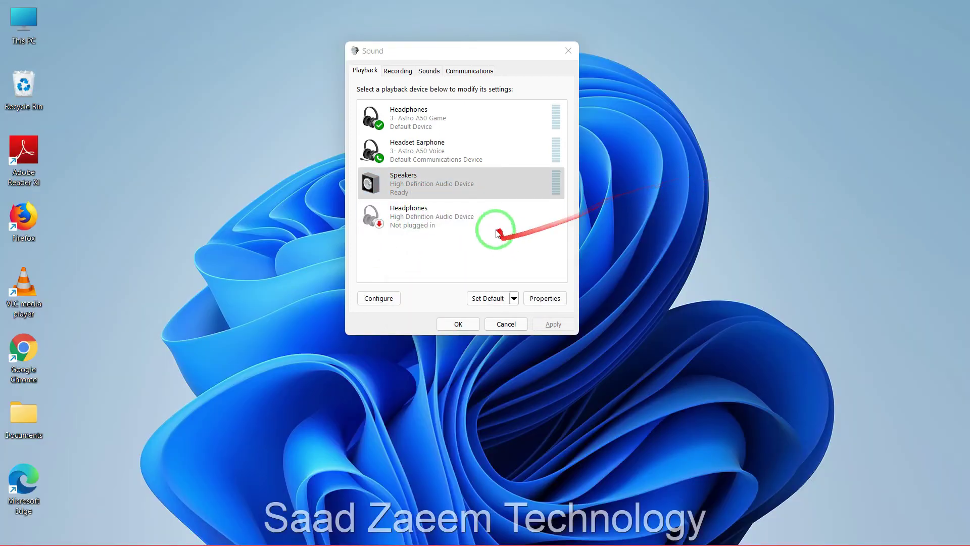
Open the properties of the Speakers playback device and raise its output level to 100.
{"action": "left_click", "coordinate": [487, 180]}
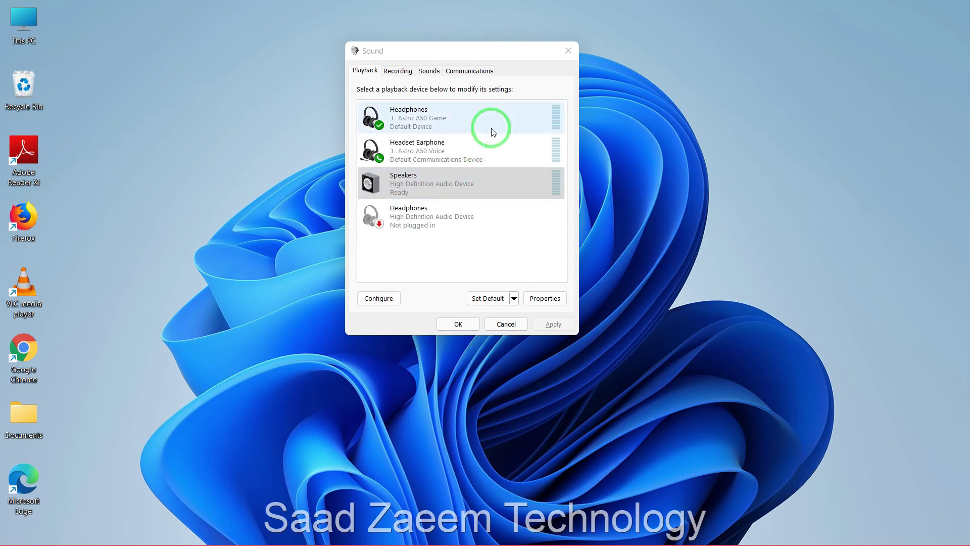
{"action": "left_click", "coordinate": [493, 129]}
{"action": "left_click", "coordinate": [481, 180]}
{"action": "right_click", "coordinate": [479, 182]}
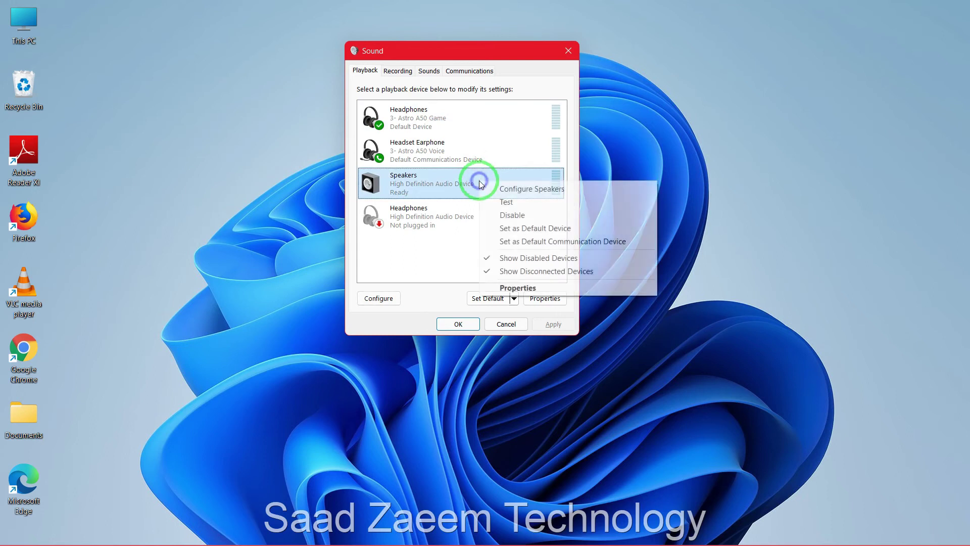
{"action": "left_click", "coordinate": [520, 288]}
{"action": "left_click_drag", "start_coordinate": [446, 98], "coordinate": [521, 63]}
{"action": "left_click", "coordinate": [486, 83]}
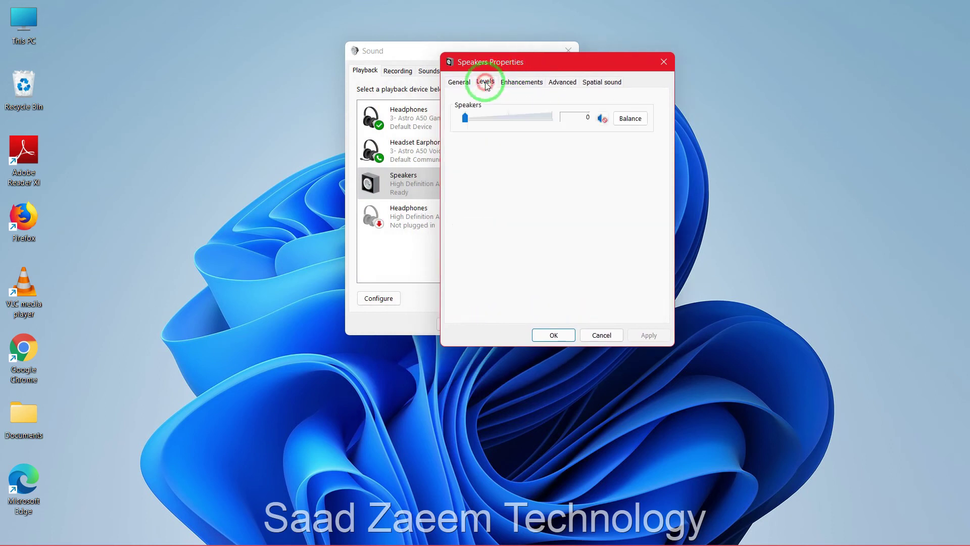
{"action": "left_click_drag", "start_coordinate": [466, 117], "coordinate": [593, 144]}
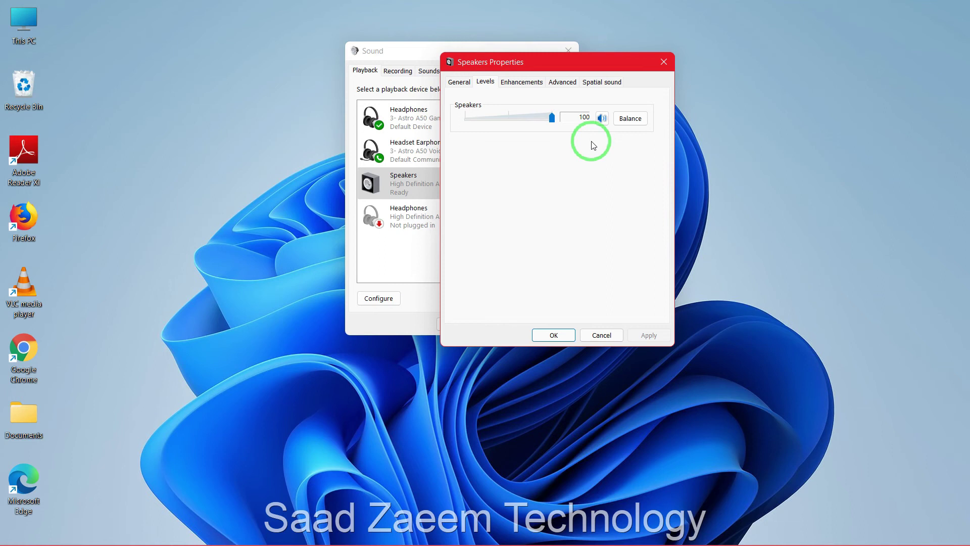
{"action": "left_click", "coordinate": [567, 117]}
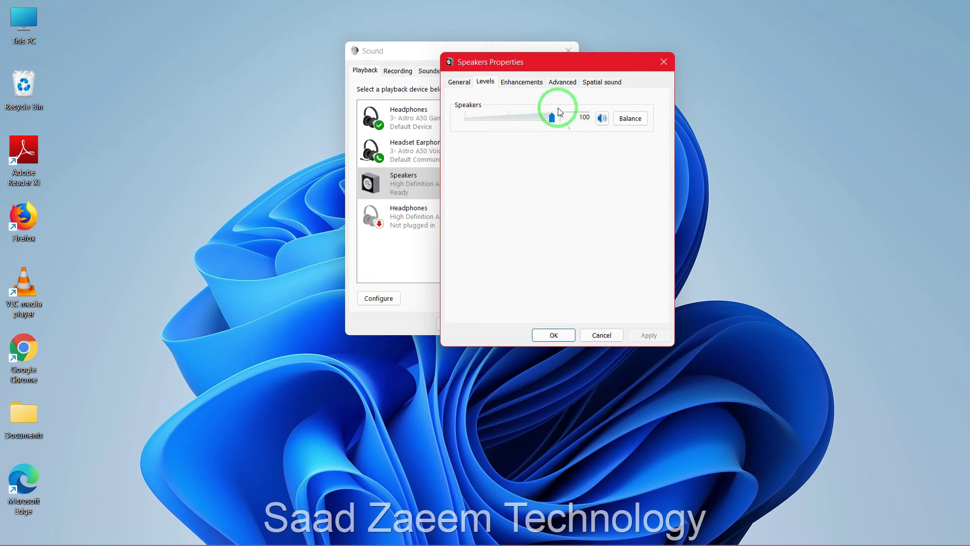
Disable all enhancements for the Speakers, apply the change, and review the device's default format and level settings.
{"action": "left_click", "coordinate": [540, 88]}
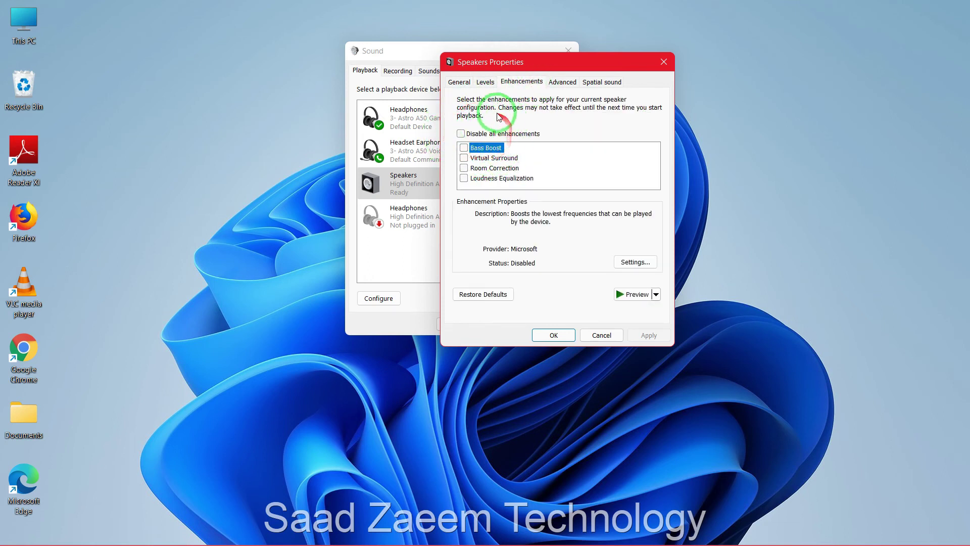
{"action": "left_click", "coordinate": [461, 135]}
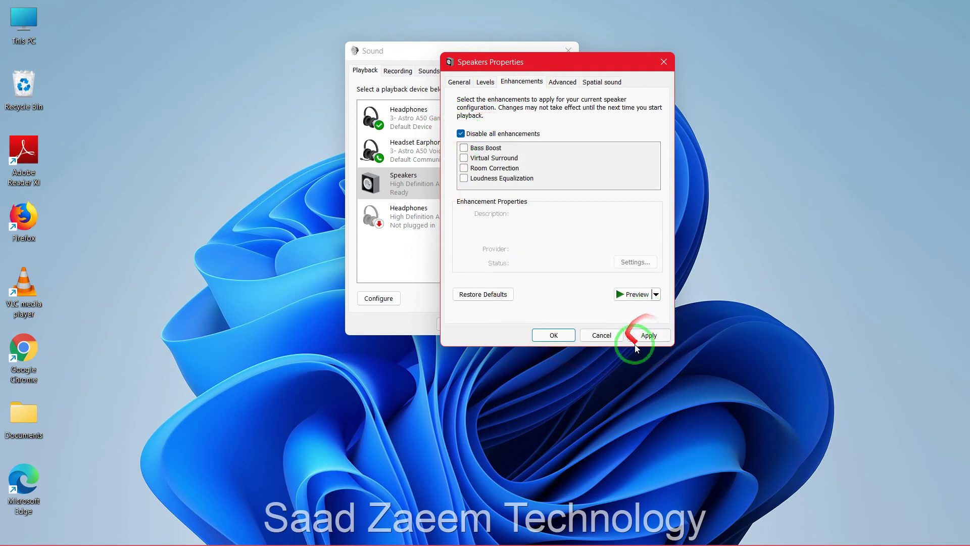
{"action": "left_click", "coordinate": [652, 336]}
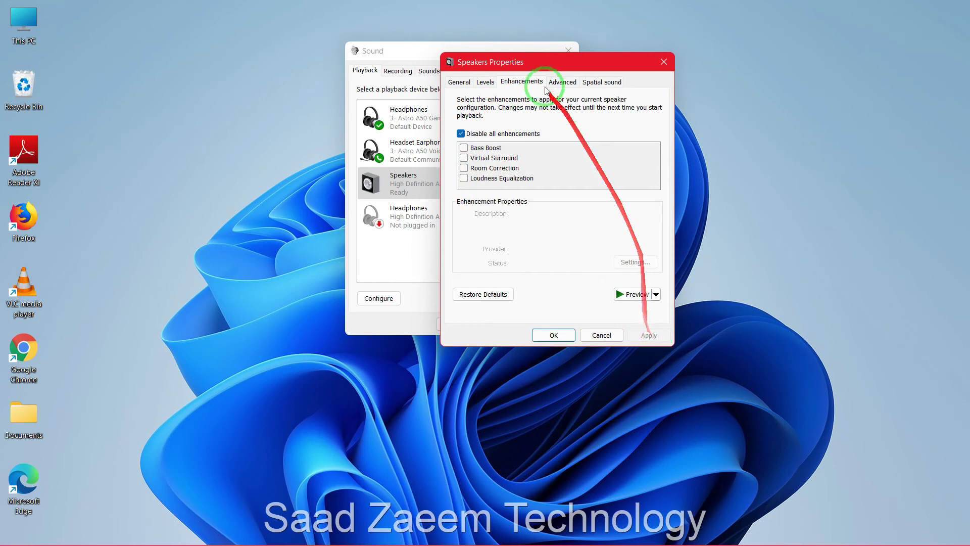
{"action": "left_click", "coordinate": [561, 82]}
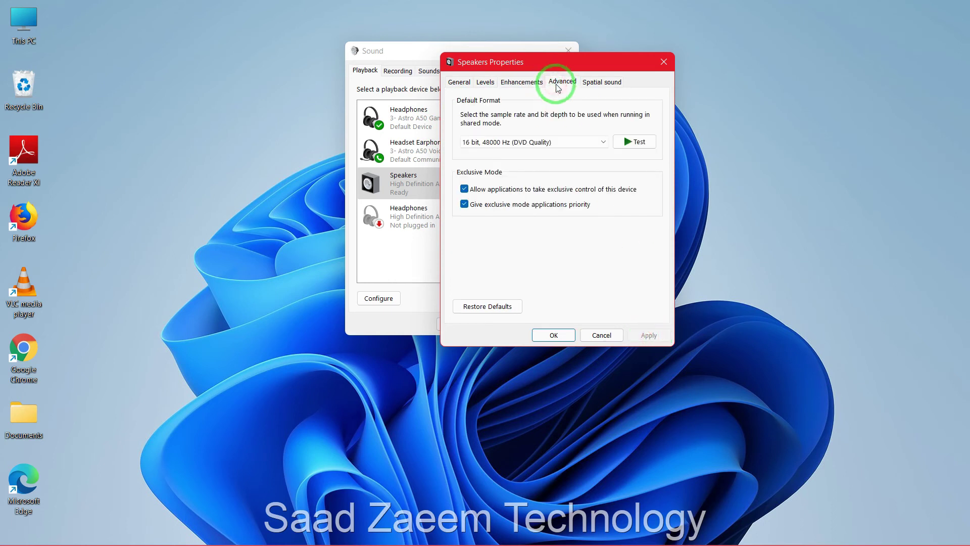
{"action": "left_click", "coordinate": [519, 82]}
{"action": "left_click", "coordinate": [493, 84]}
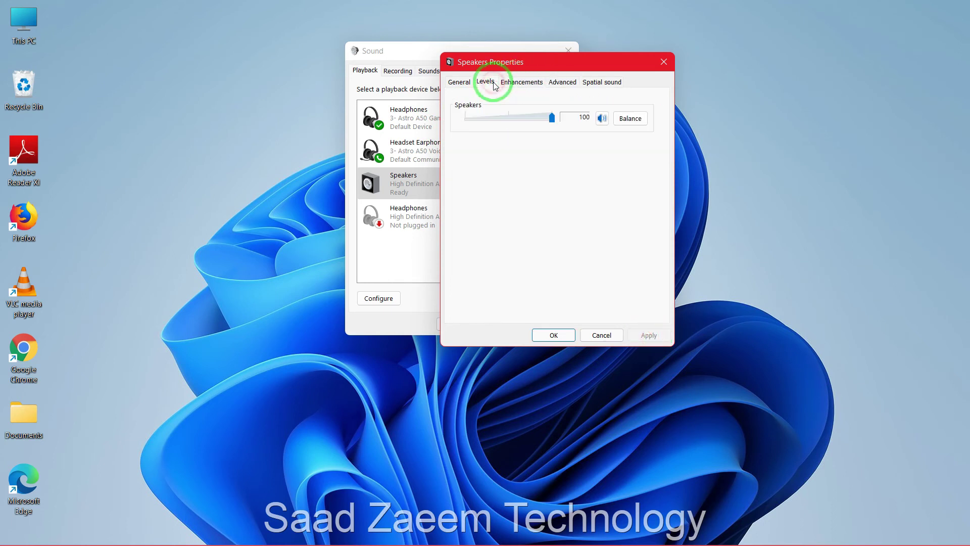
{"action": "left_click", "coordinate": [581, 85]}
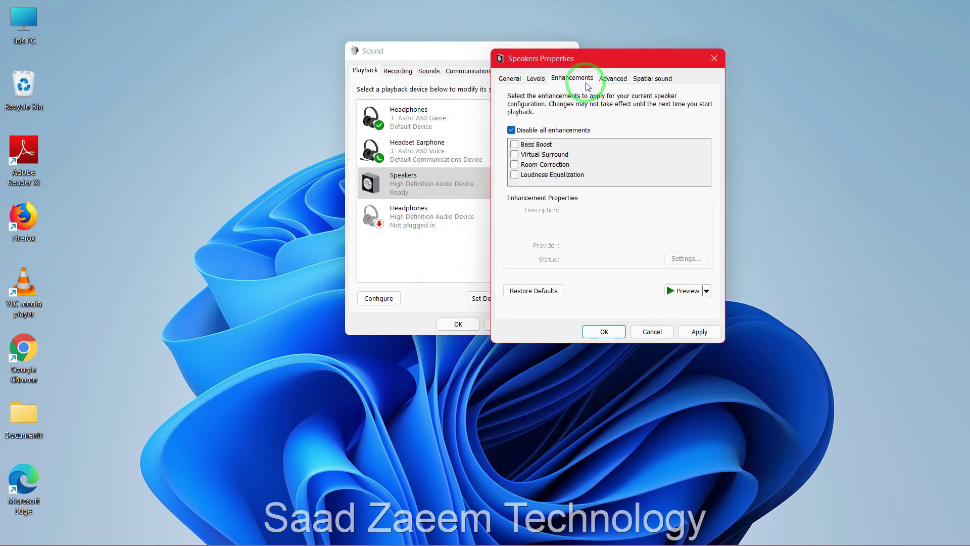
Choose 24 bit, 48000 Hz (Studio Quality) as the Speakers' default format and play the test sound.
{"action": "left_click", "coordinate": [609, 79]}
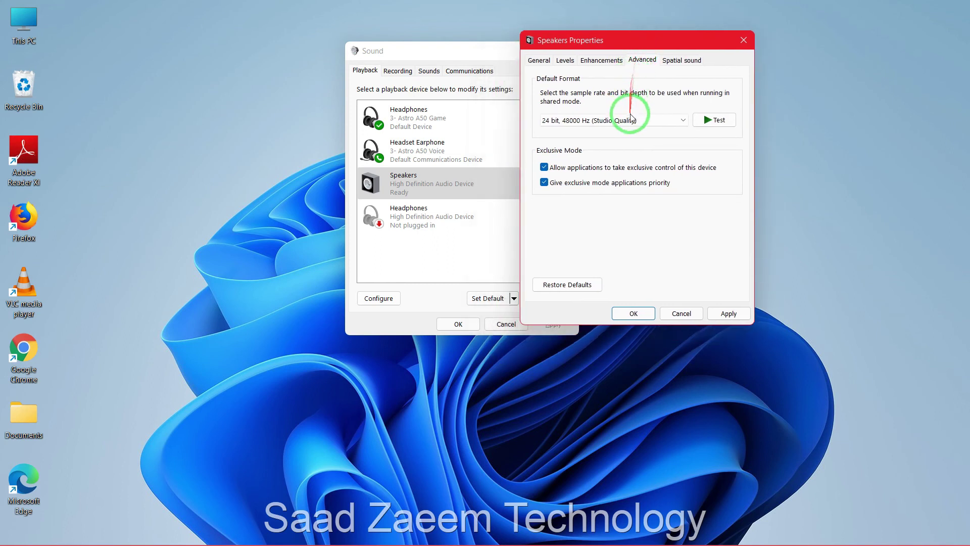
{"action": "left_click", "coordinate": [631, 119]}
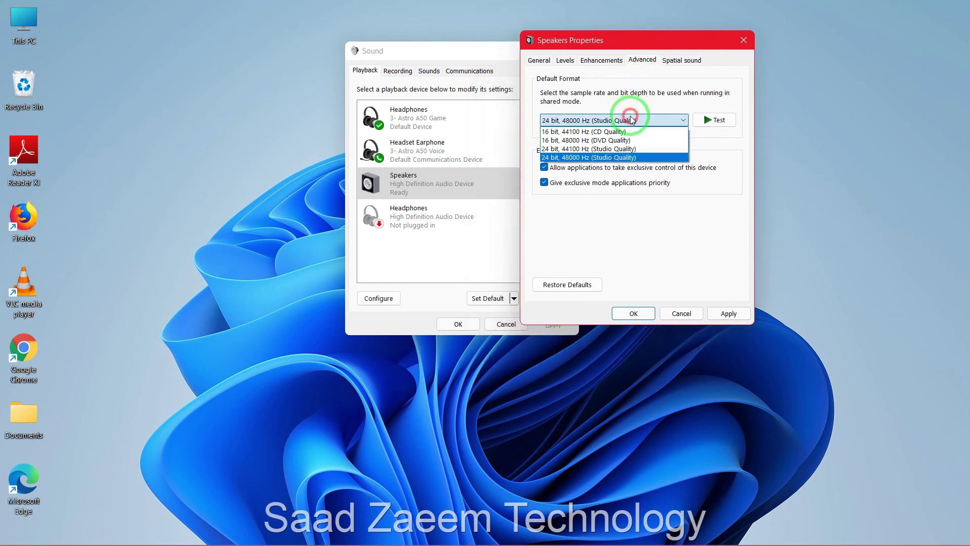
{"action": "left_click", "coordinate": [561, 158]}
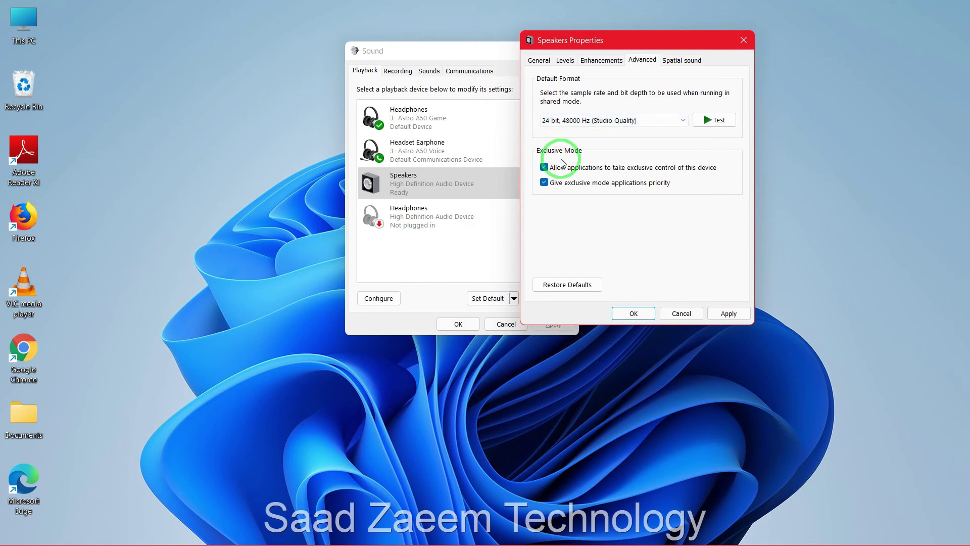
{"action": "left_click_drag", "start_coordinate": [595, 43], "coordinate": [655, 53]}
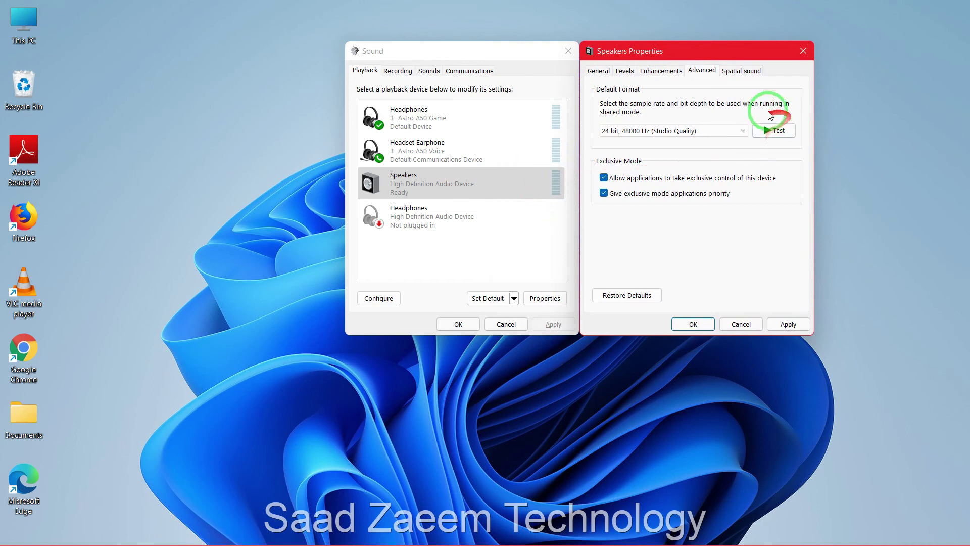
{"action": "left_click", "coordinate": [773, 130]}
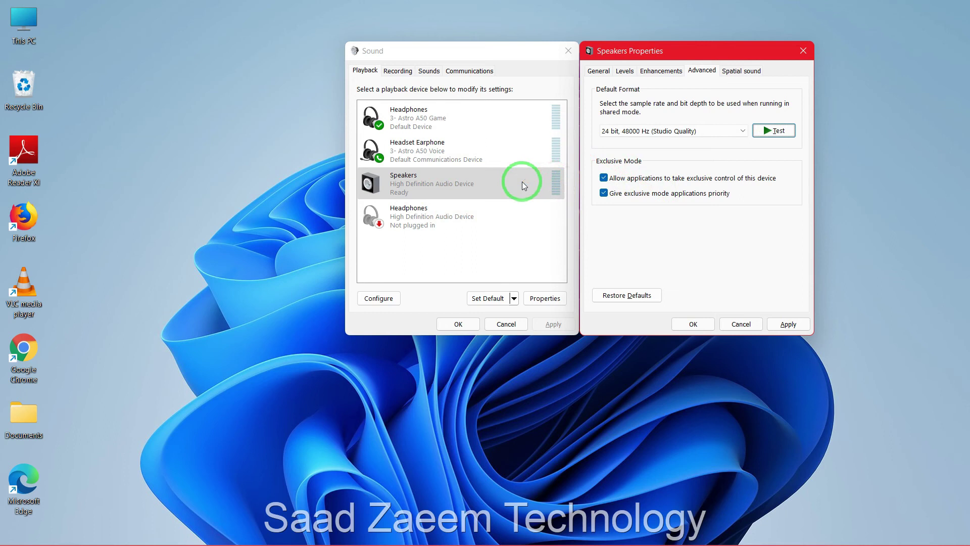
Try the 24 bit, 44100 Hz (Studio Quality) default format with a test sound, and select 16 bit, 48000 Hz (DVD Quality).
{"action": "left_click", "coordinate": [726, 133]}
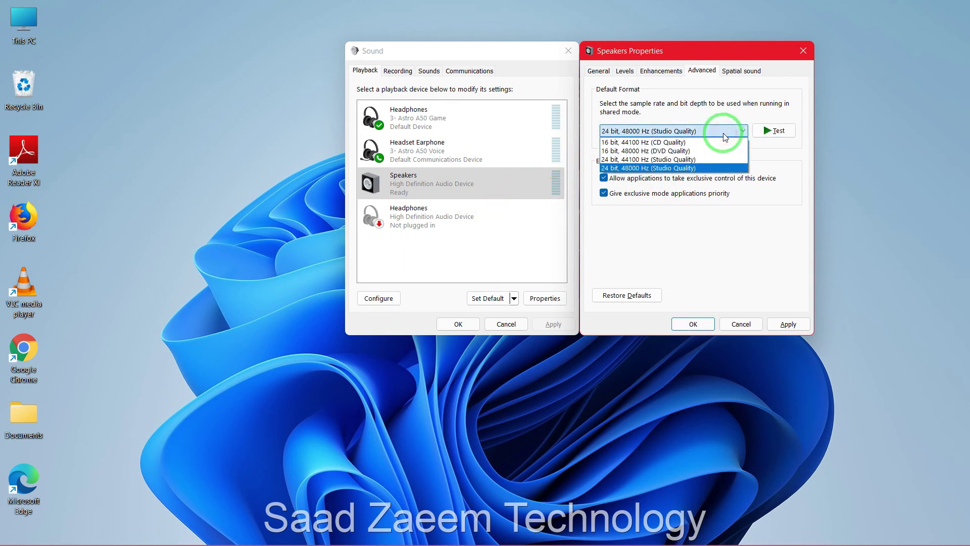
{"action": "left_click", "coordinate": [689, 160]}
{"action": "left_click", "coordinate": [765, 131]}
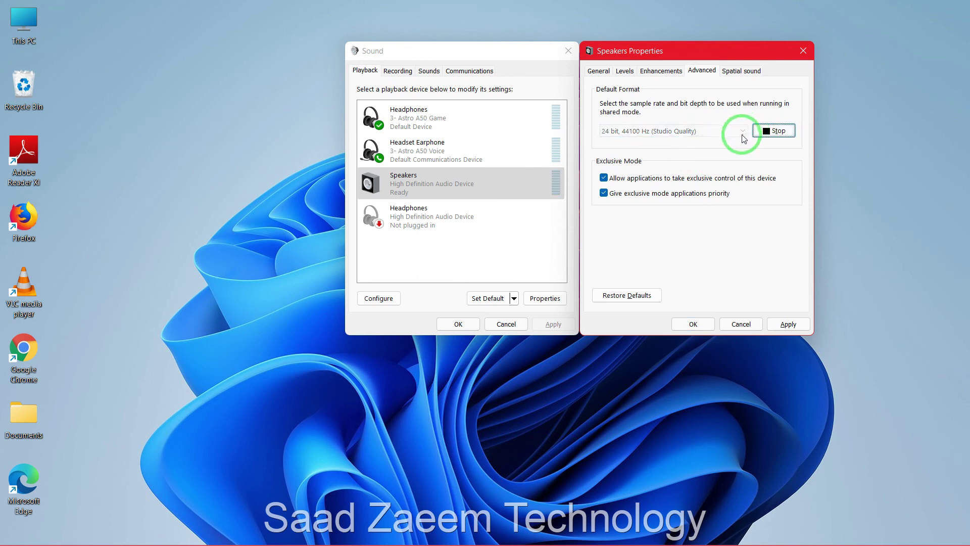
{"action": "left_click", "coordinate": [740, 134]}
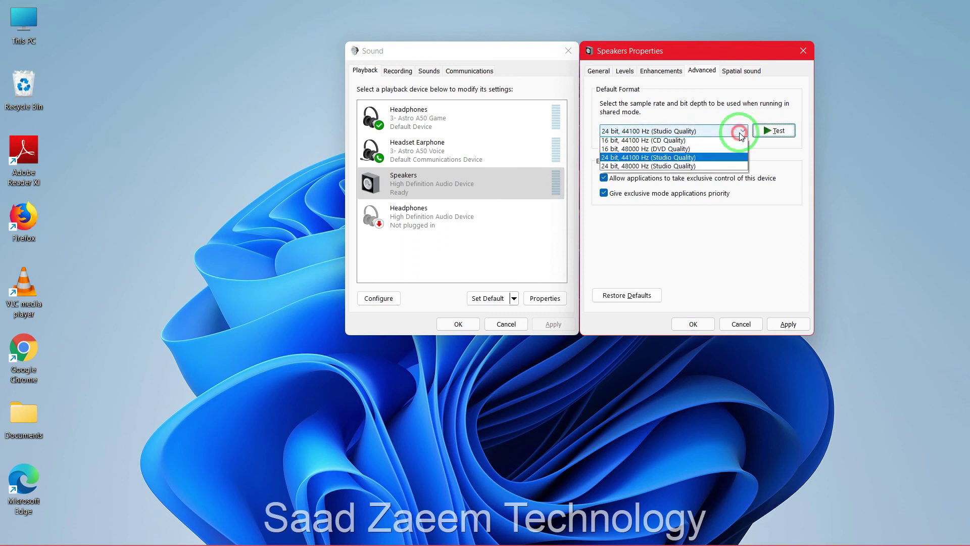
{"action": "left_click", "coordinate": [709, 151]}
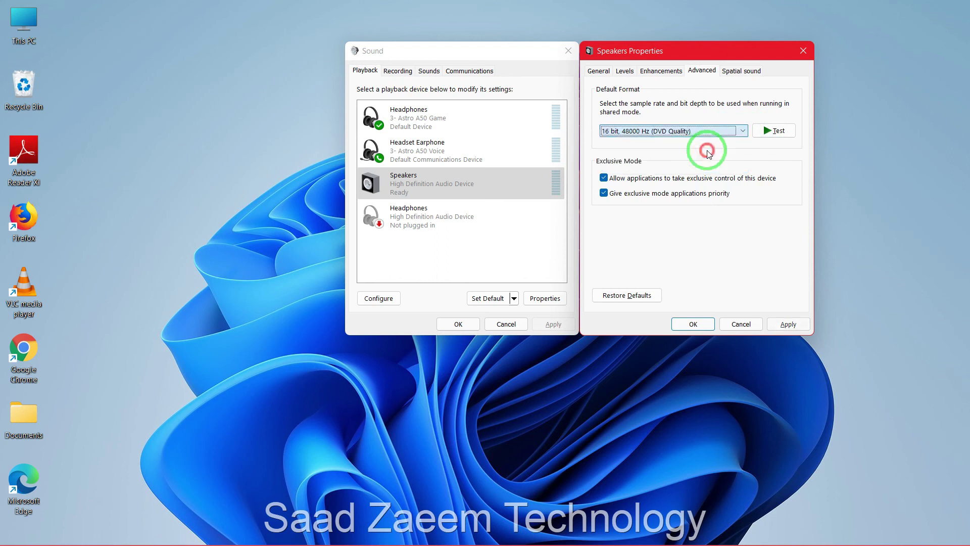
Set the Speakers' default format to 24 bit, 48000 Hz (Studio Quality), apply it, and close both sound dialogs.
{"action": "left_click", "coordinate": [714, 133]}
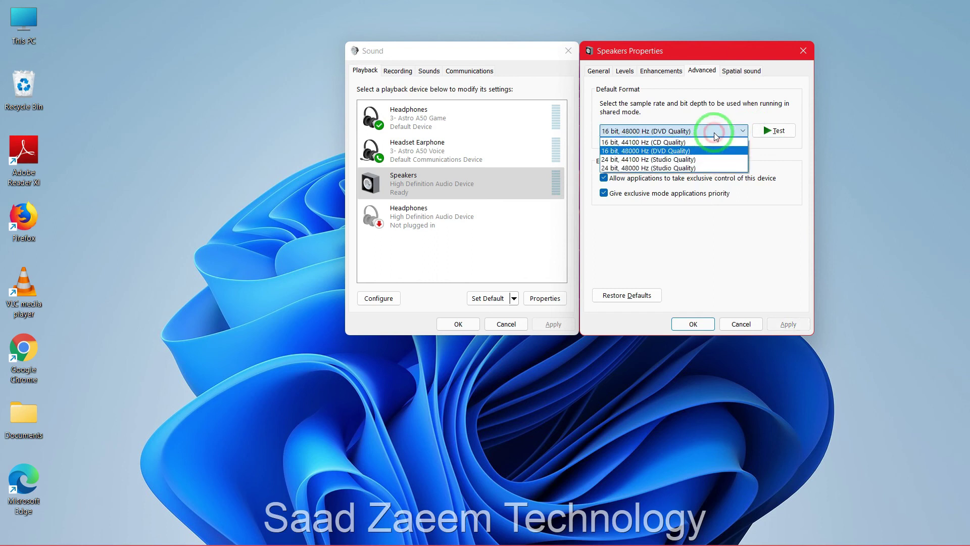
{"action": "left_click", "coordinate": [704, 168]}
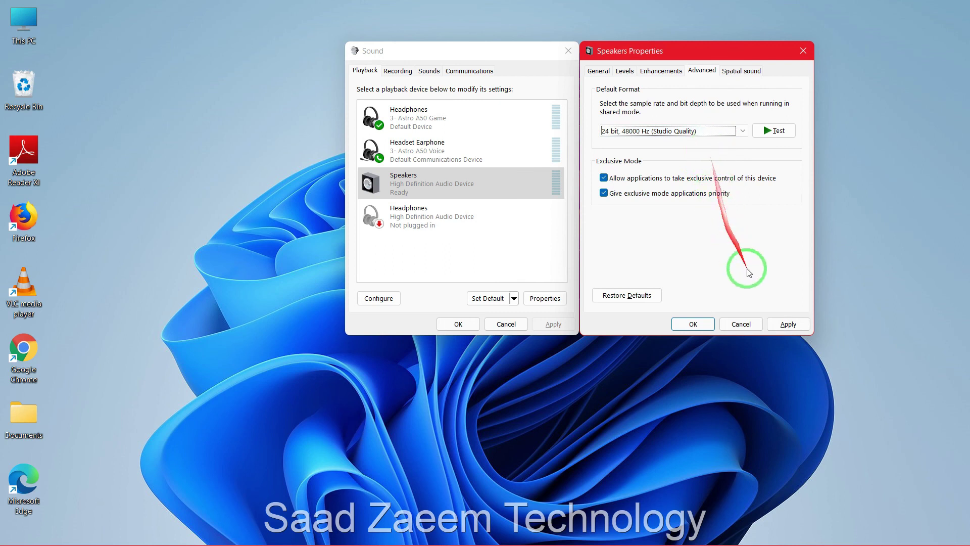
{"action": "left_click", "coordinate": [787, 324]}
{"action": "left_click", "coordinate": [708, 324]}
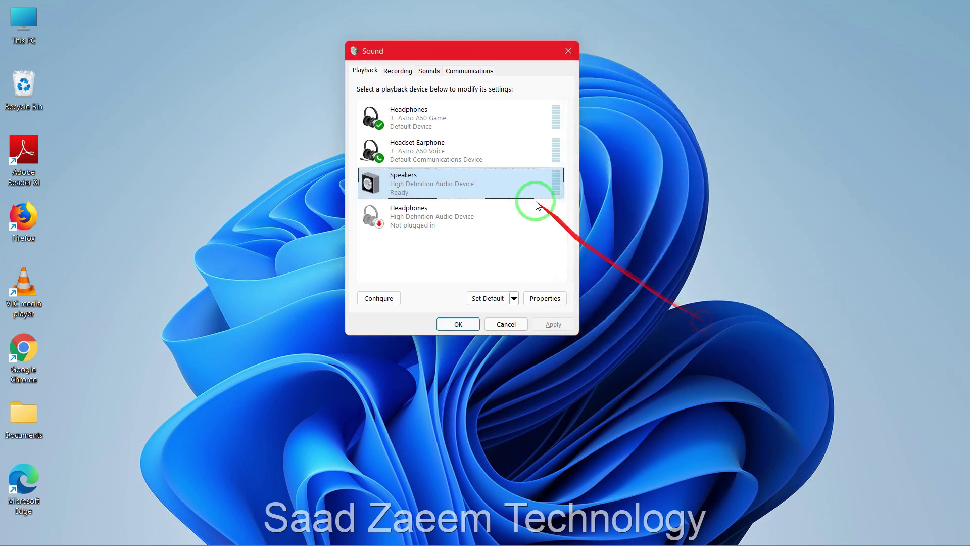
{"action": "left_click", "coordinate": [569, 50]}
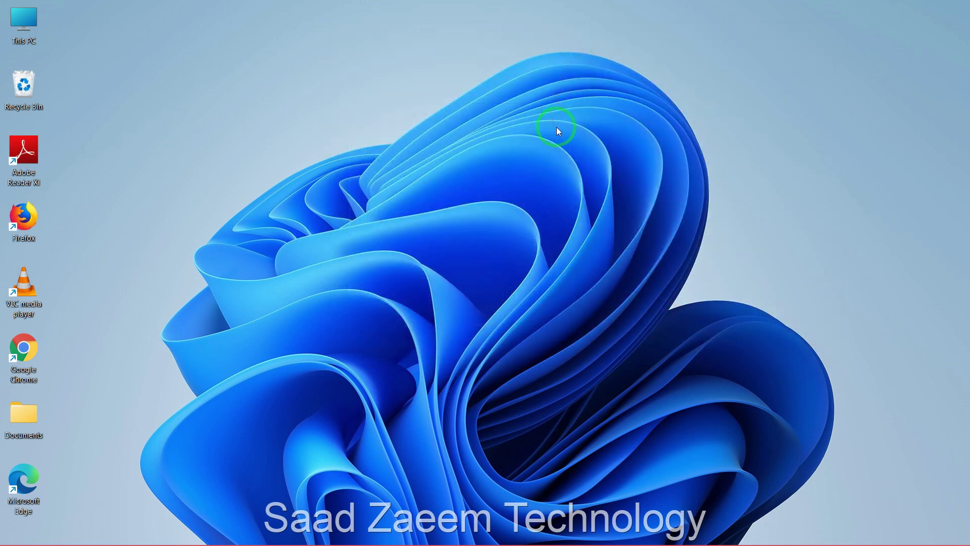